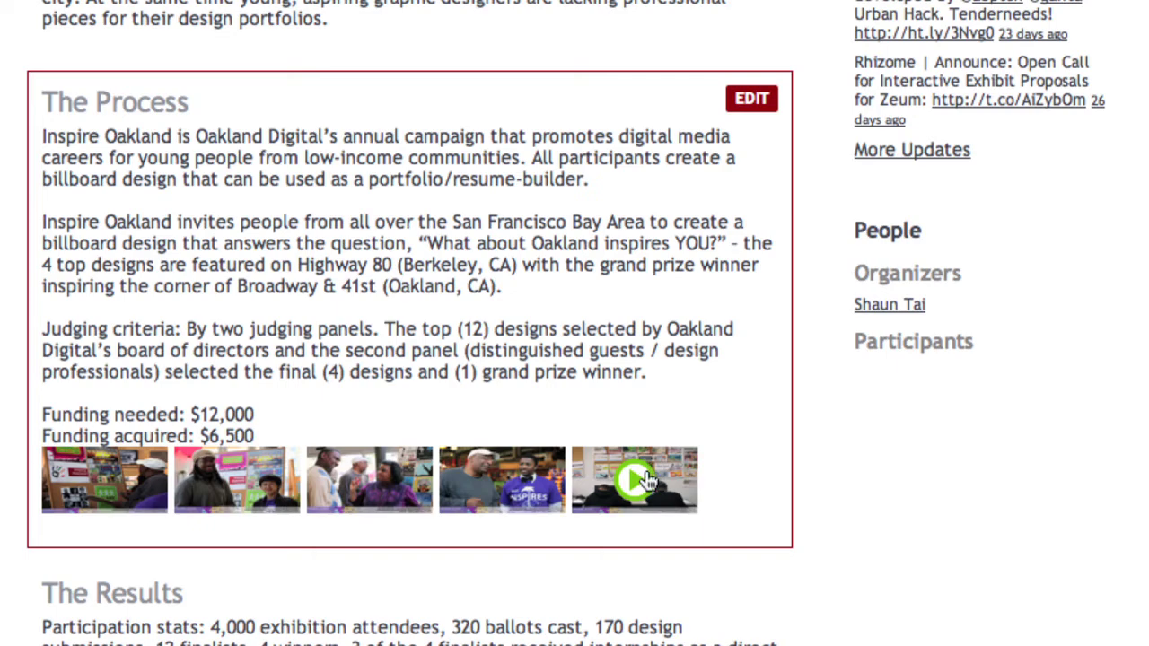
View the last photo in The Process section at full size, close it and return to the start of the project page.
click(652, 474)
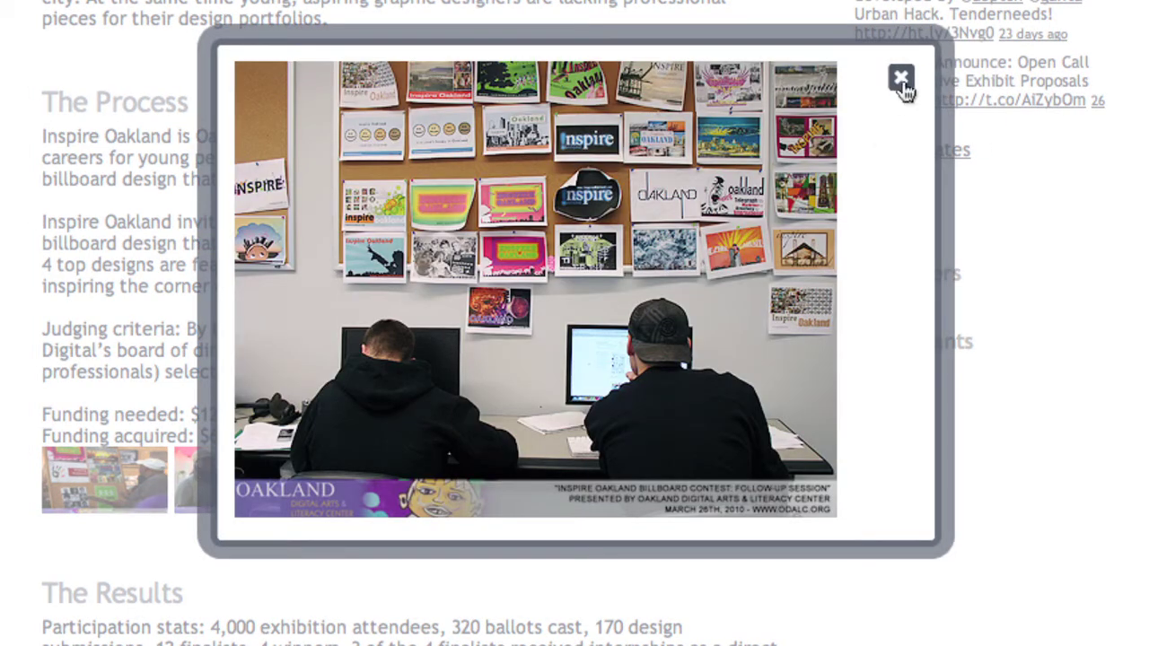
click(901, 84)
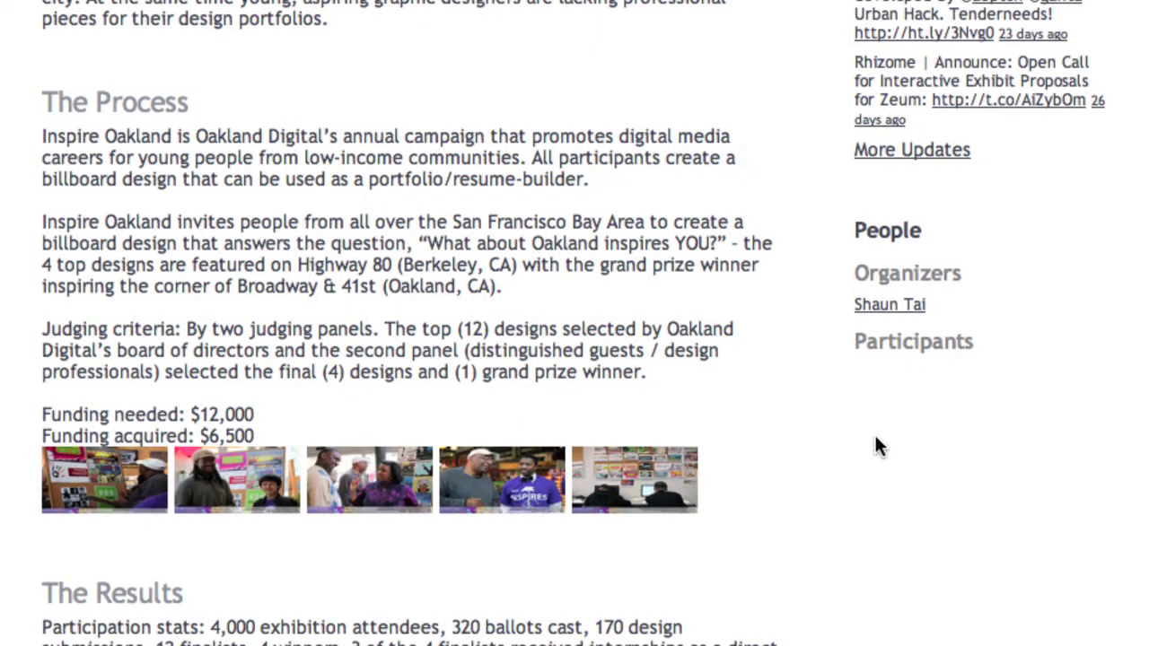
scroll(876, 433, up, 5)
Browse the Arts community issues, narrowed to Performing Arts, and look over the related projects and resources.
click(538, 310)
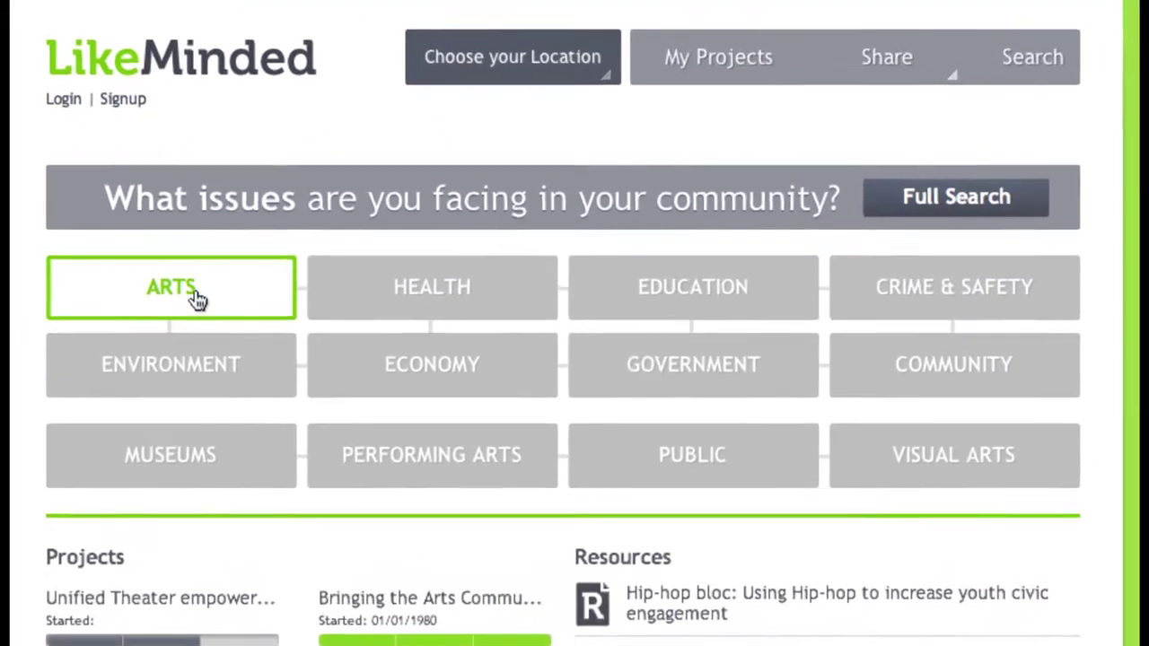
click(403, 462)
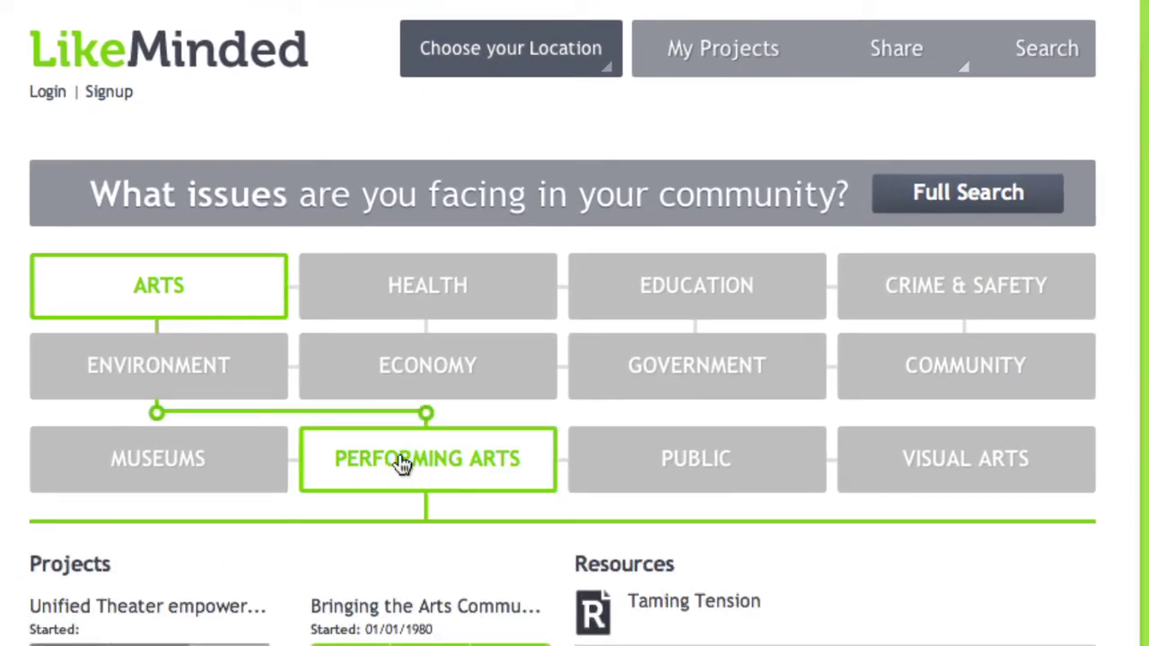
scroll(403, 464, down, 1)
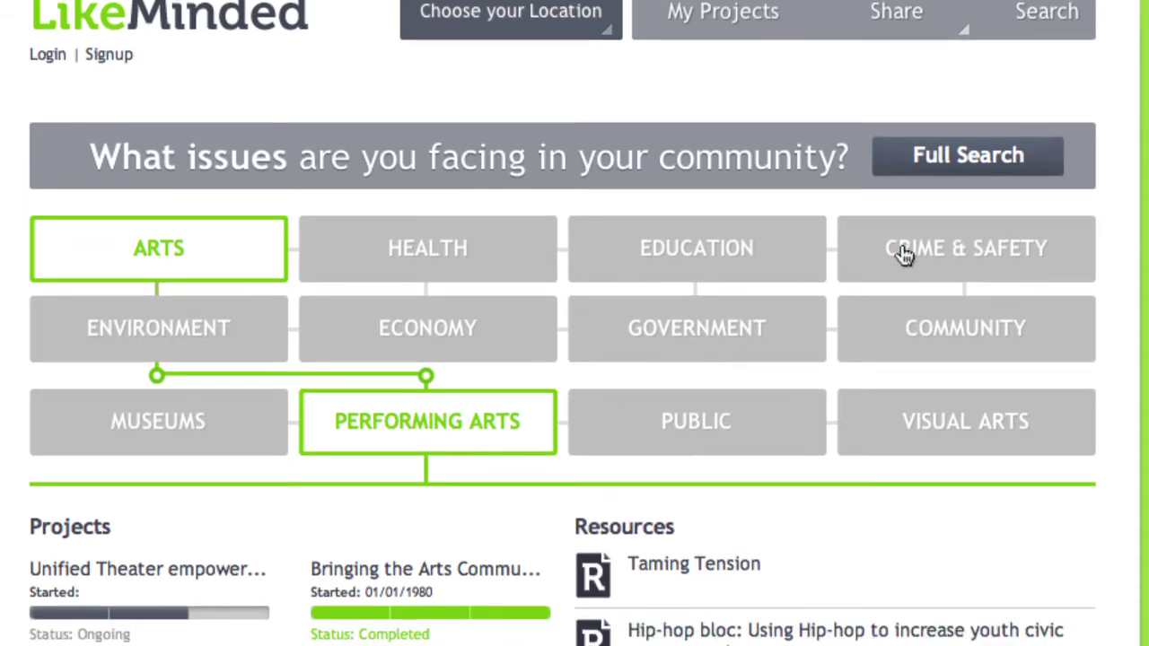
Browse the Crime & Safety issues under Prevention and read the National Night Out Block Party in Oakland project.
click(904, 256)
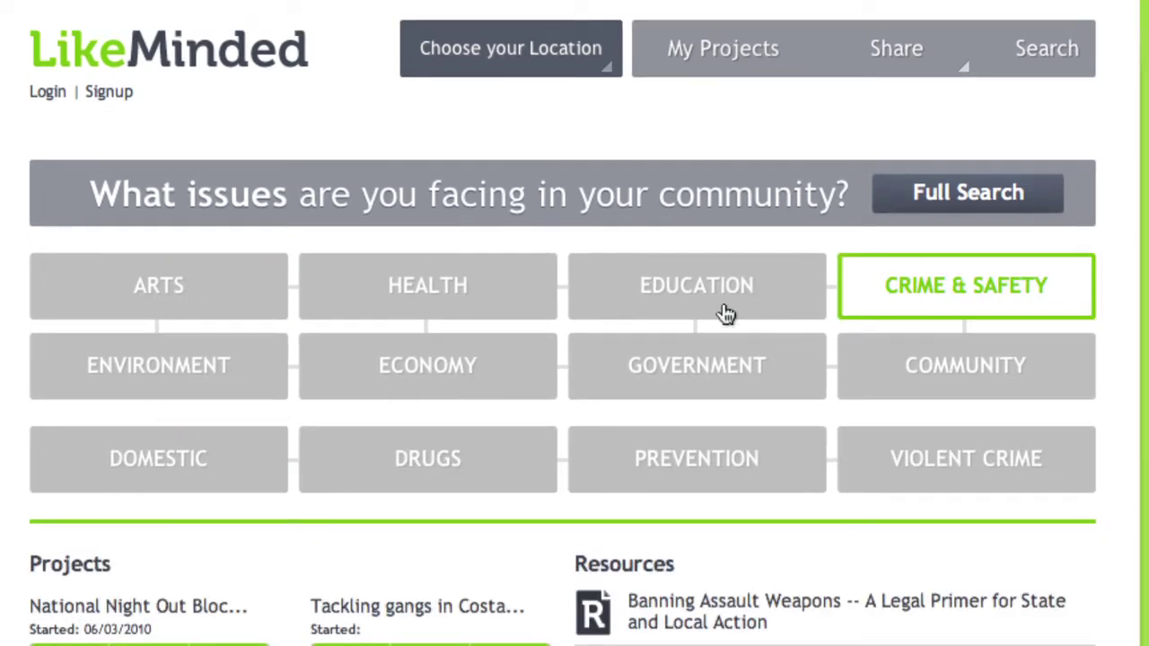
scroll(723, 314, down, 3)
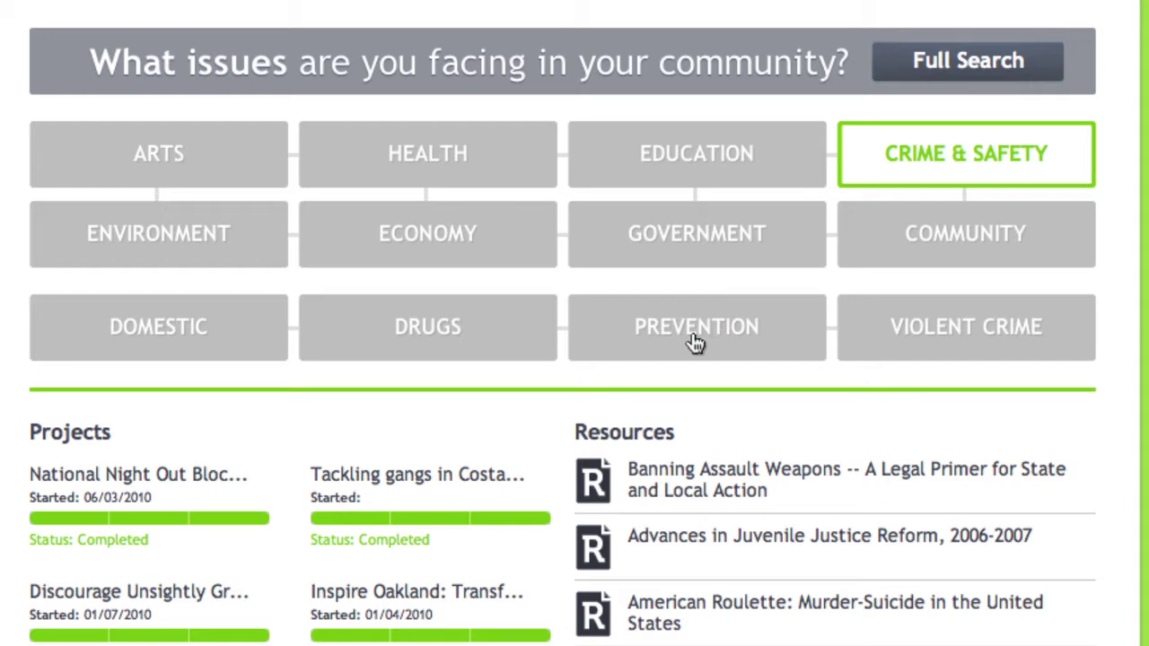
click(696, 344)
scroll(292, 363, down, 2)
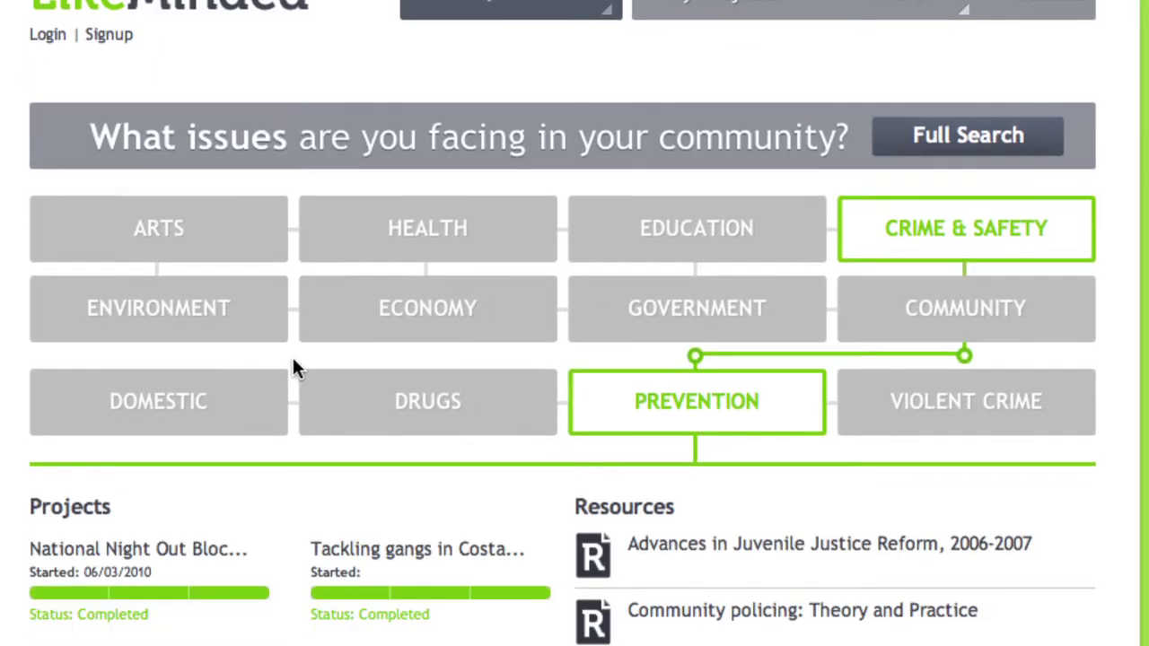
scroll(296, 368, down, 2)
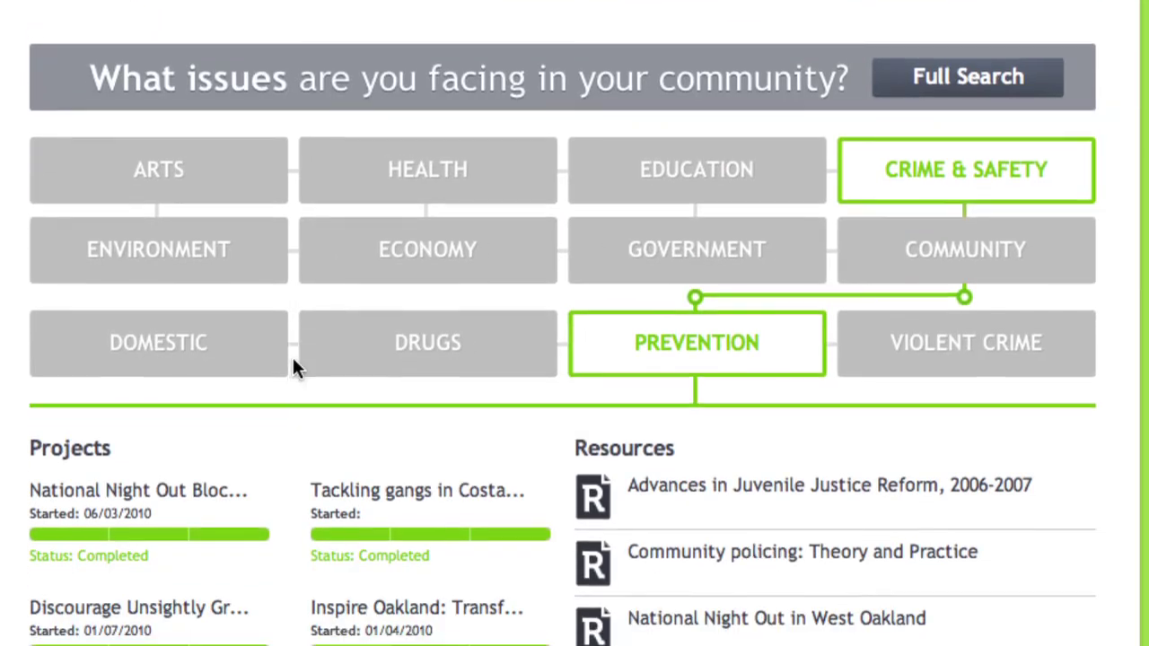
click(158, 492)
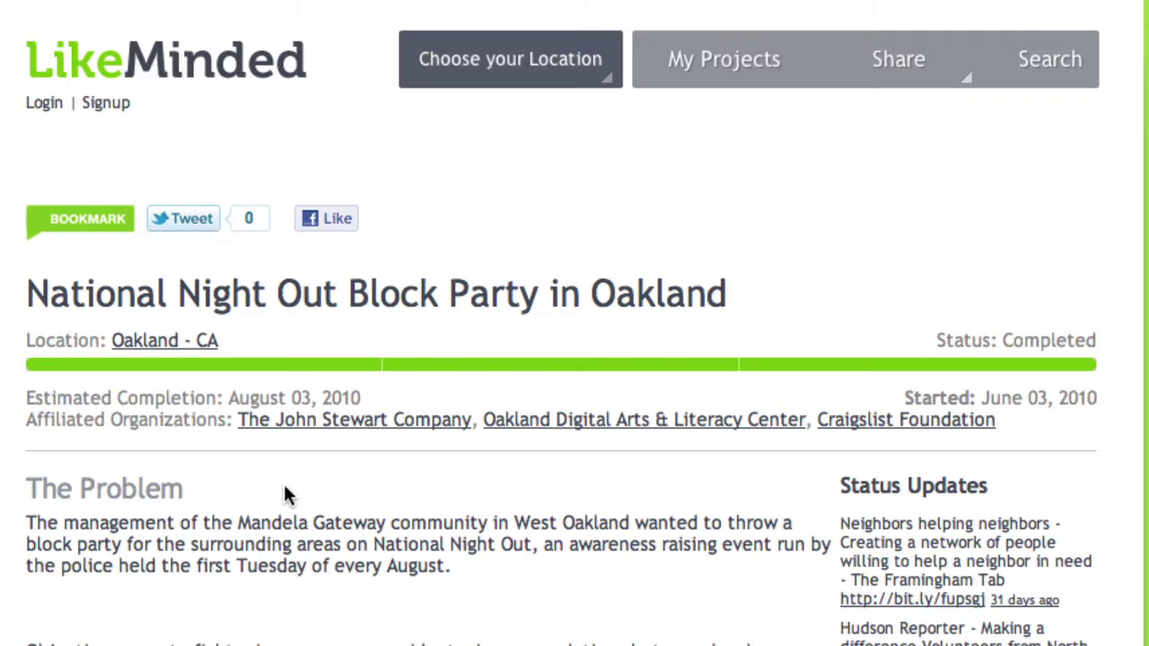
scroll(590, 463, down, 4)
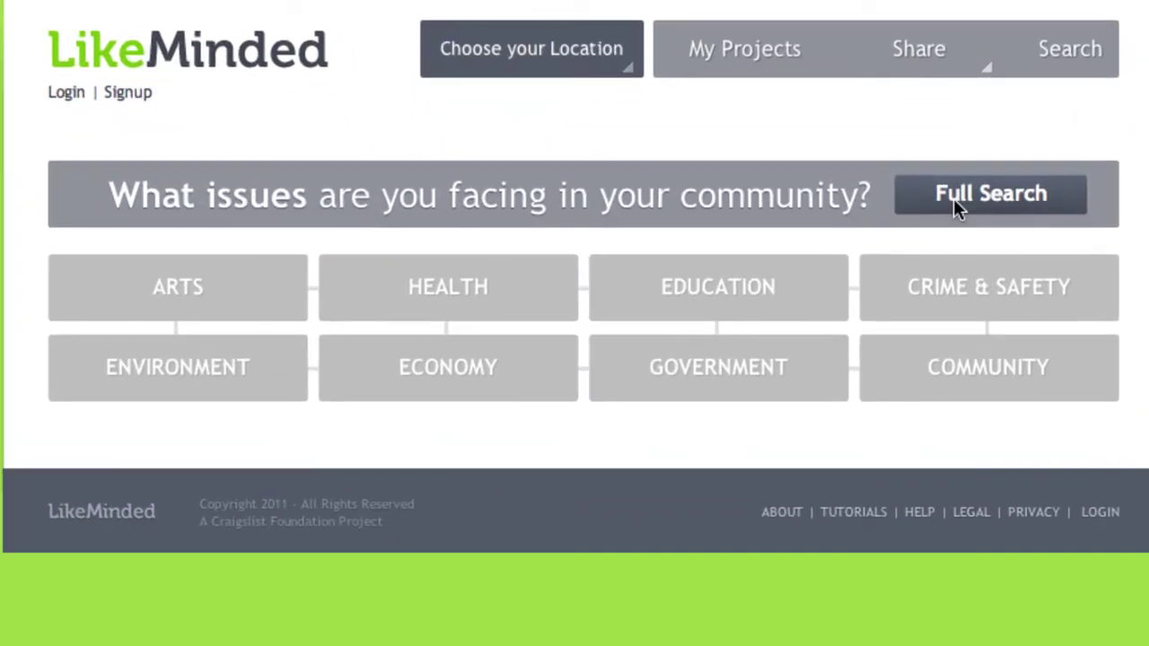
Open the full search and search all types for "Oakland".
click(953, 198)
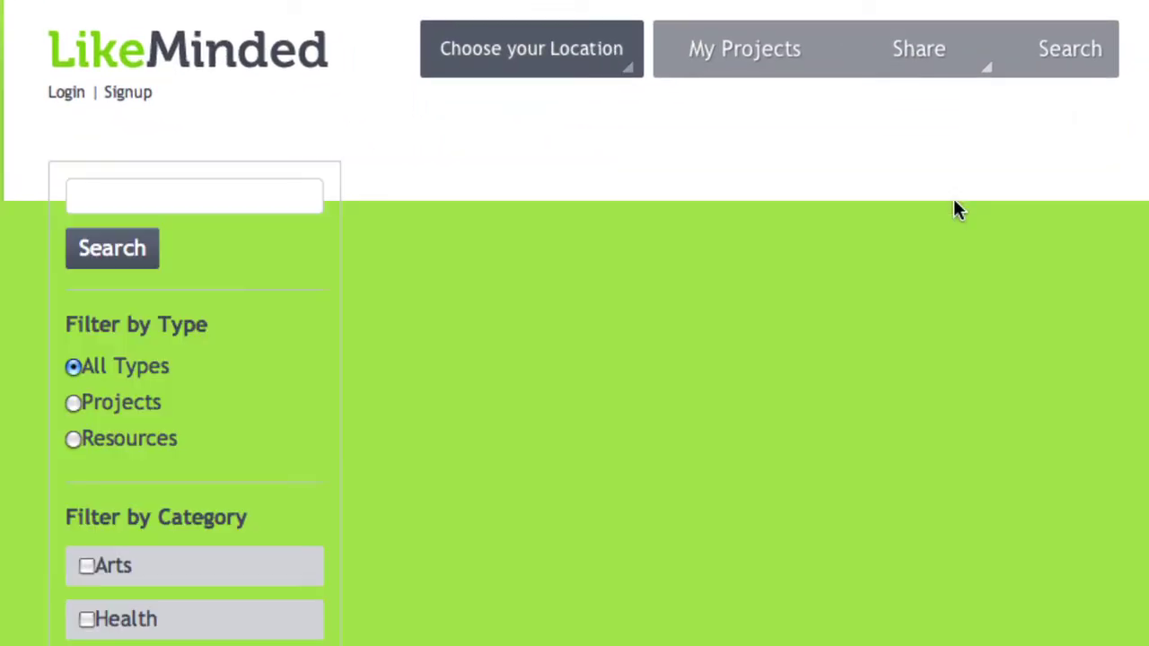
click(155, 203)
text(Oakland)
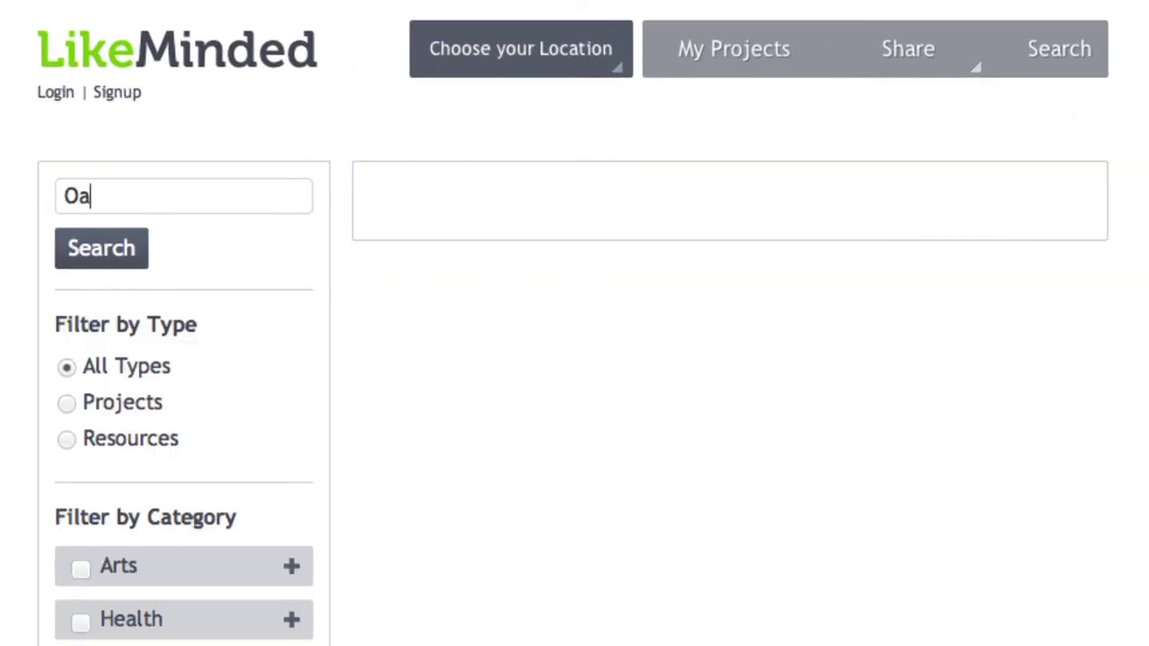
click(98, 266)
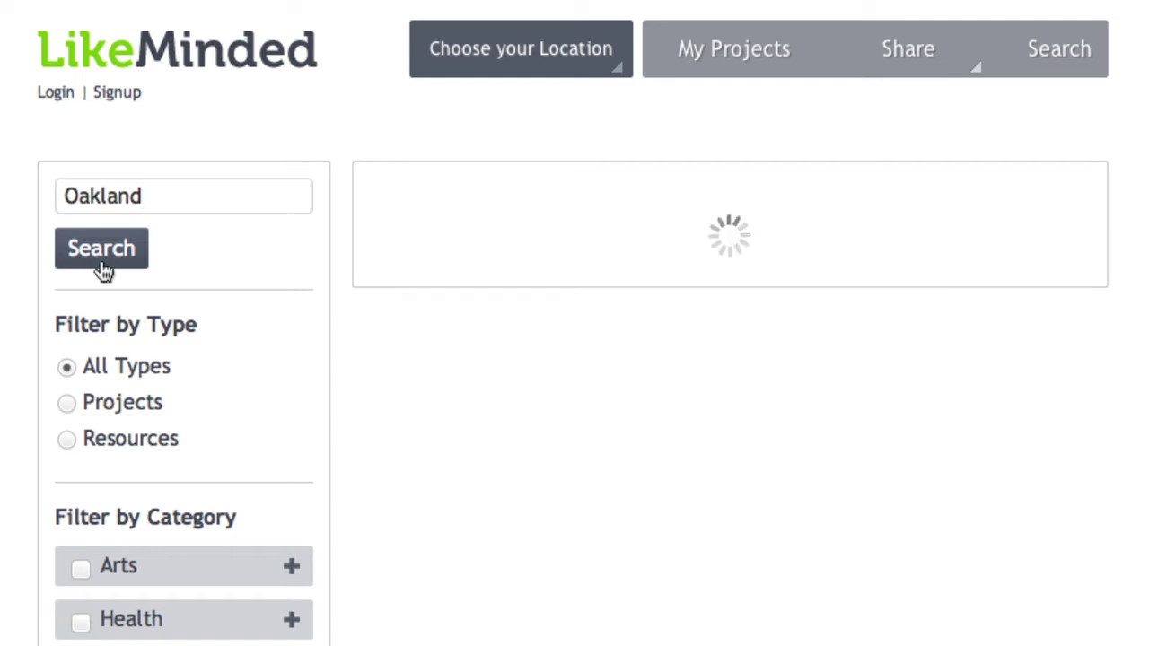
Limit the Oakland search to Projects and rerun it.
click(68, 404)
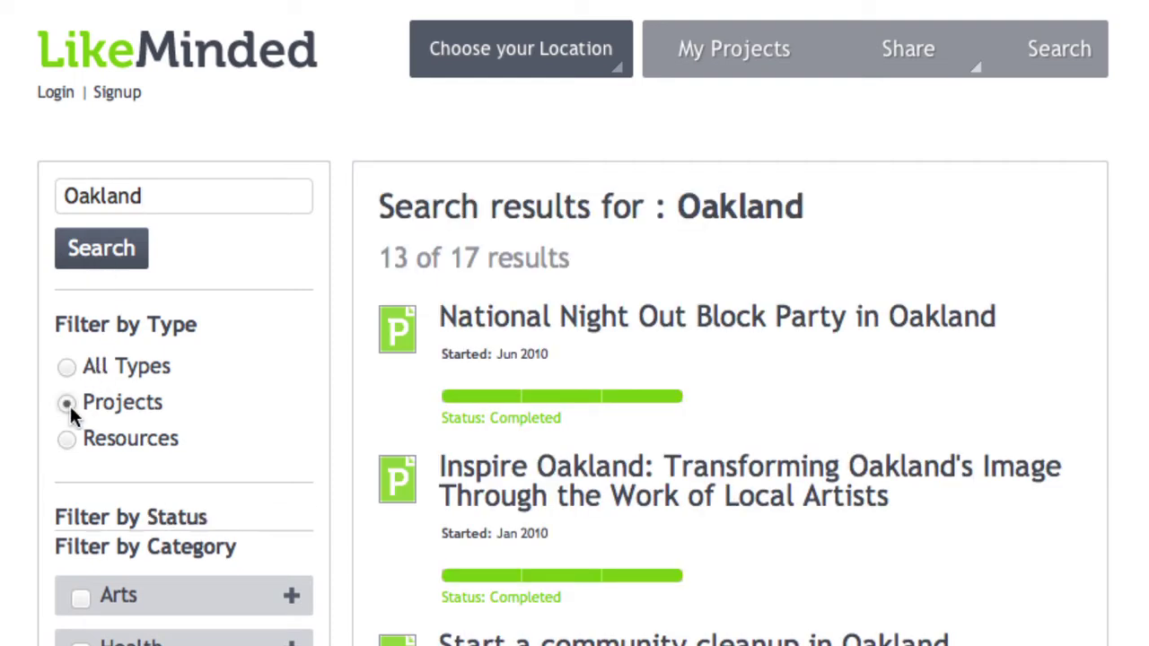
click(100, 262)
scroll(196, 395, down, 3)
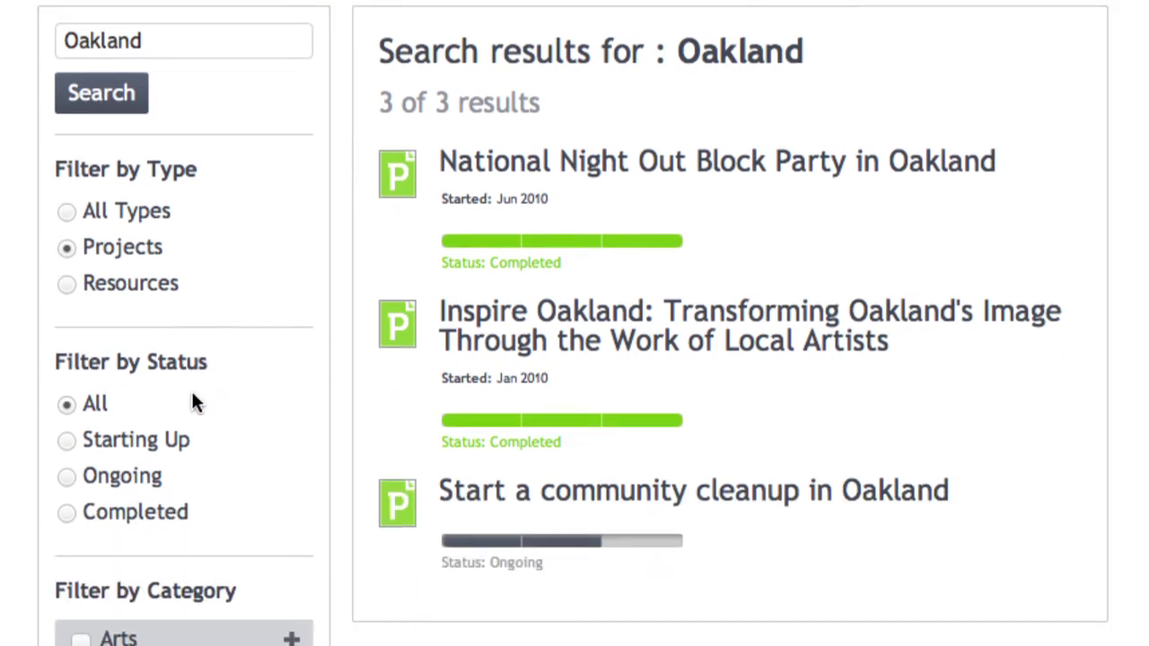
Narrow the Oakland project search to the Arts category and open the Inspire Oakland project.
click(81, 639)
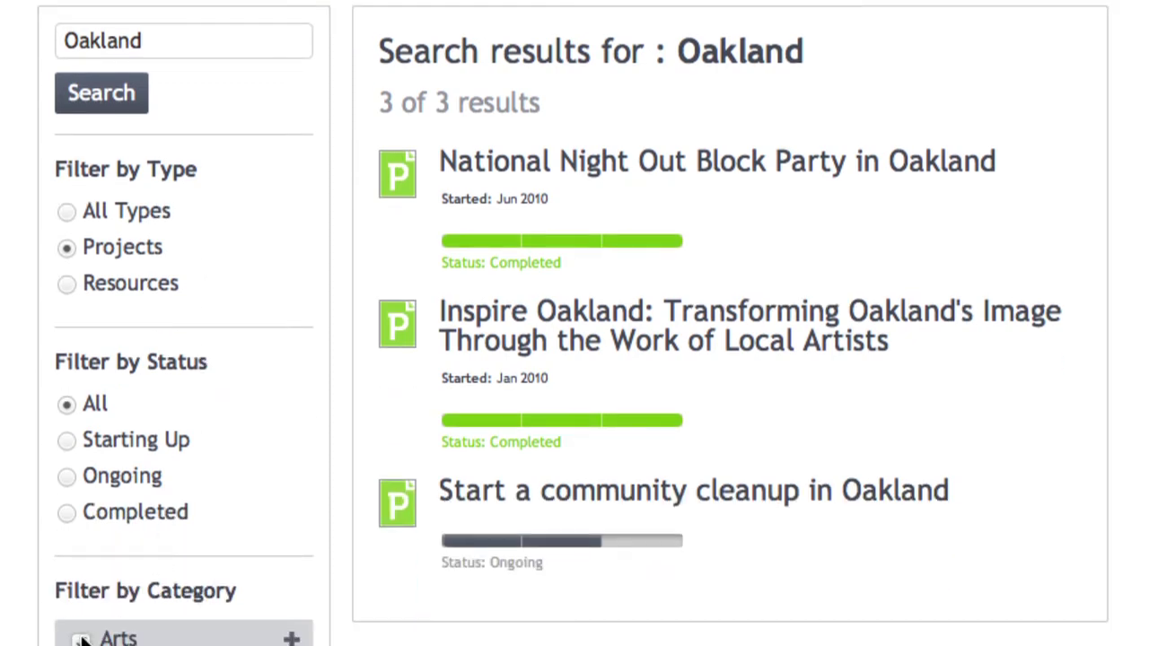
click(101, 105)
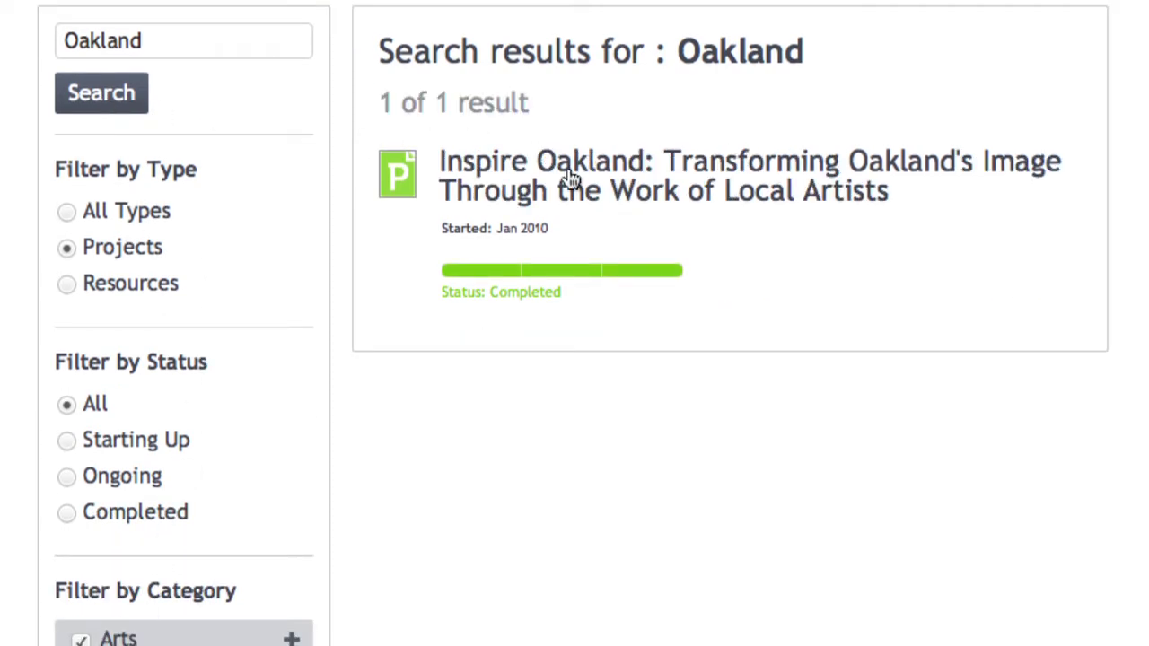
click(568, 172)
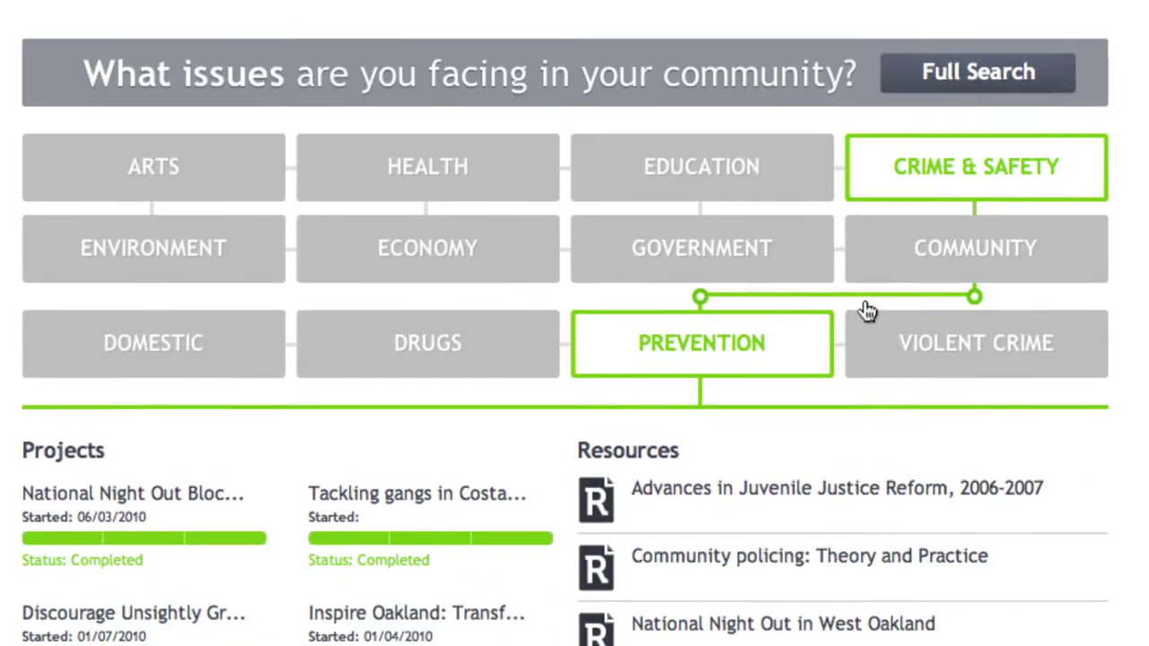
Open the National Night Out in West Oakland resource from the Crime & Safety Prevention listing and read its summary.
scroll(868, 310, down, 5)
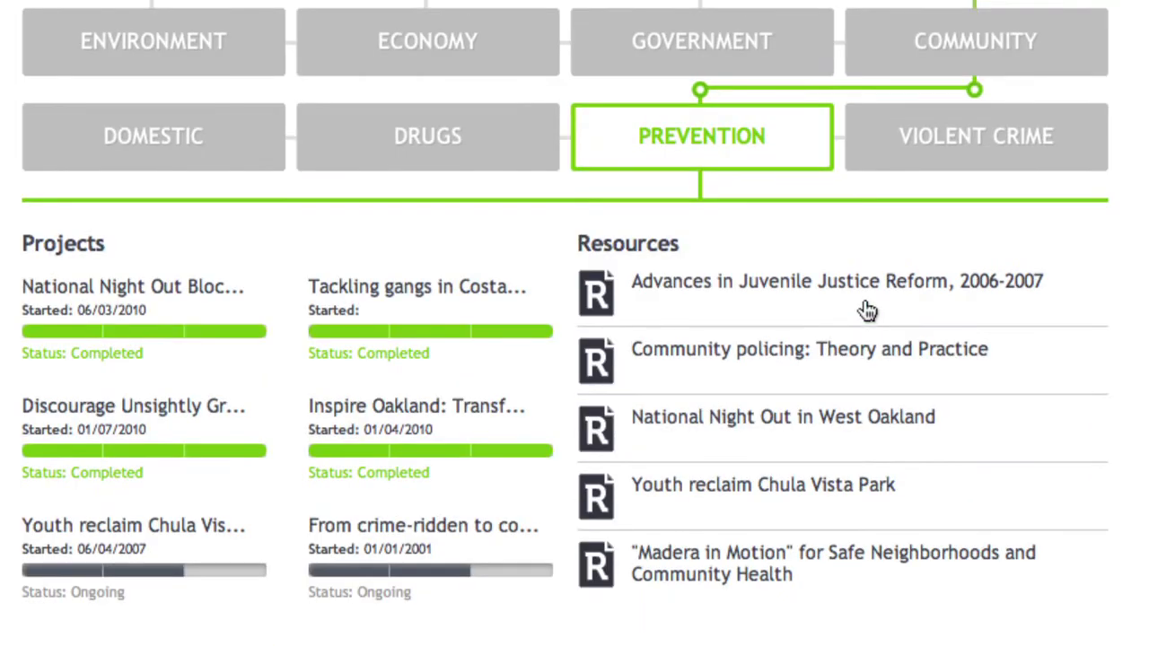
click(702, 421)
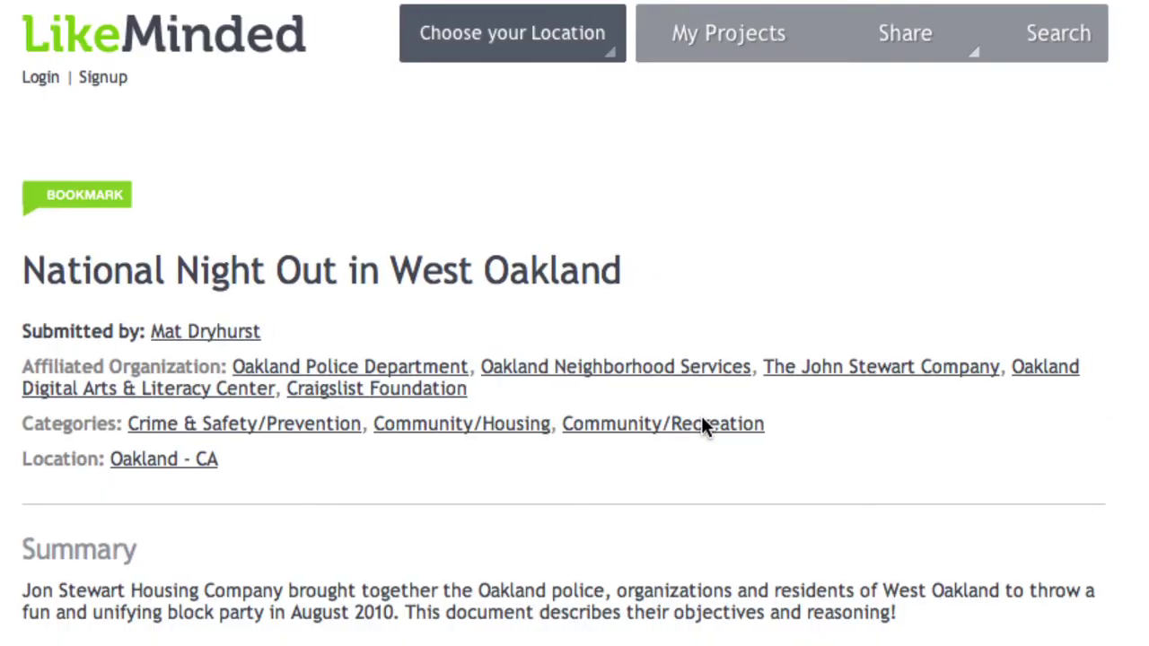
scroll(704, 428, down, 2)
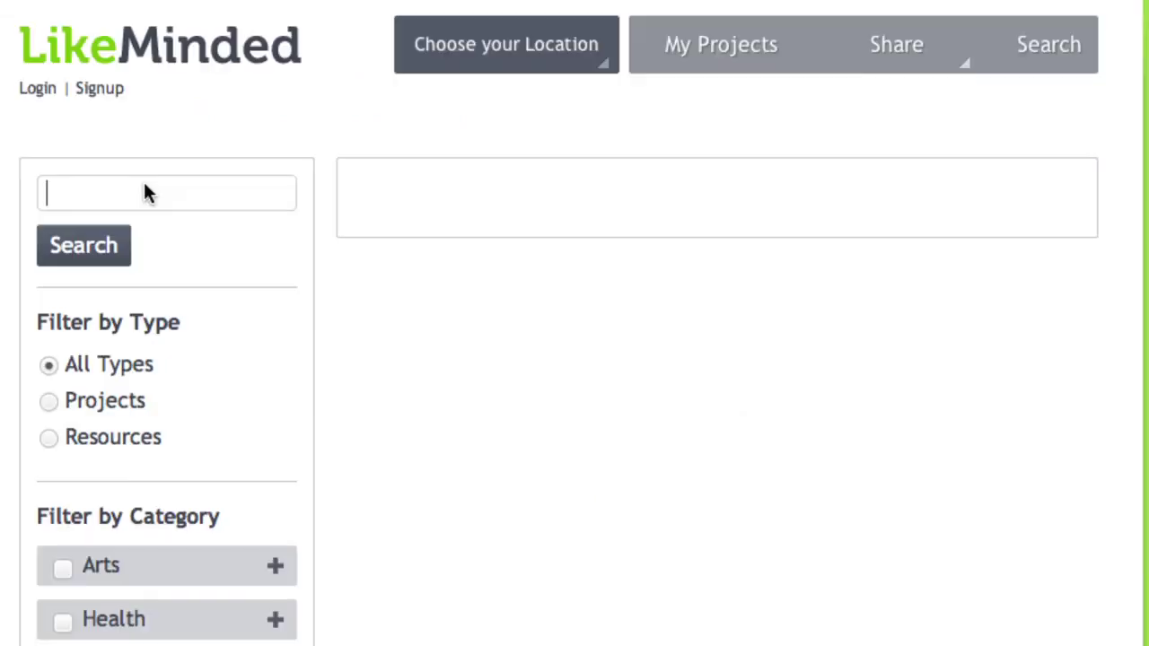
Search all types for "Oakland" and open the National Night Out Block Party in Oakland project.
text(Oakland)
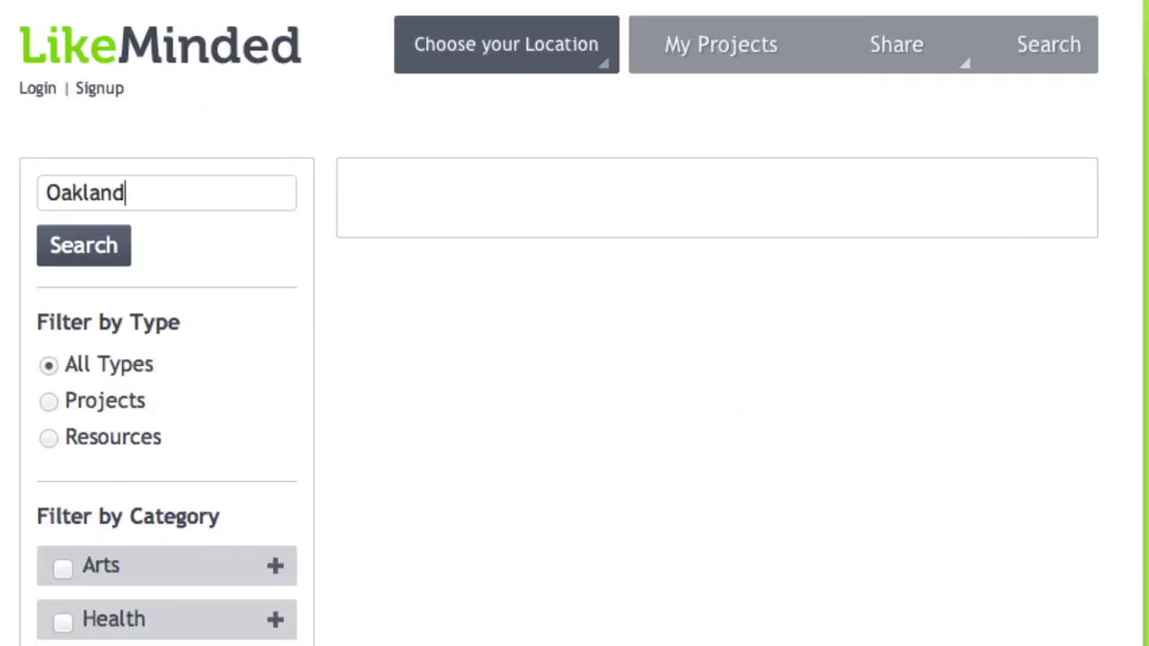
key(Return)
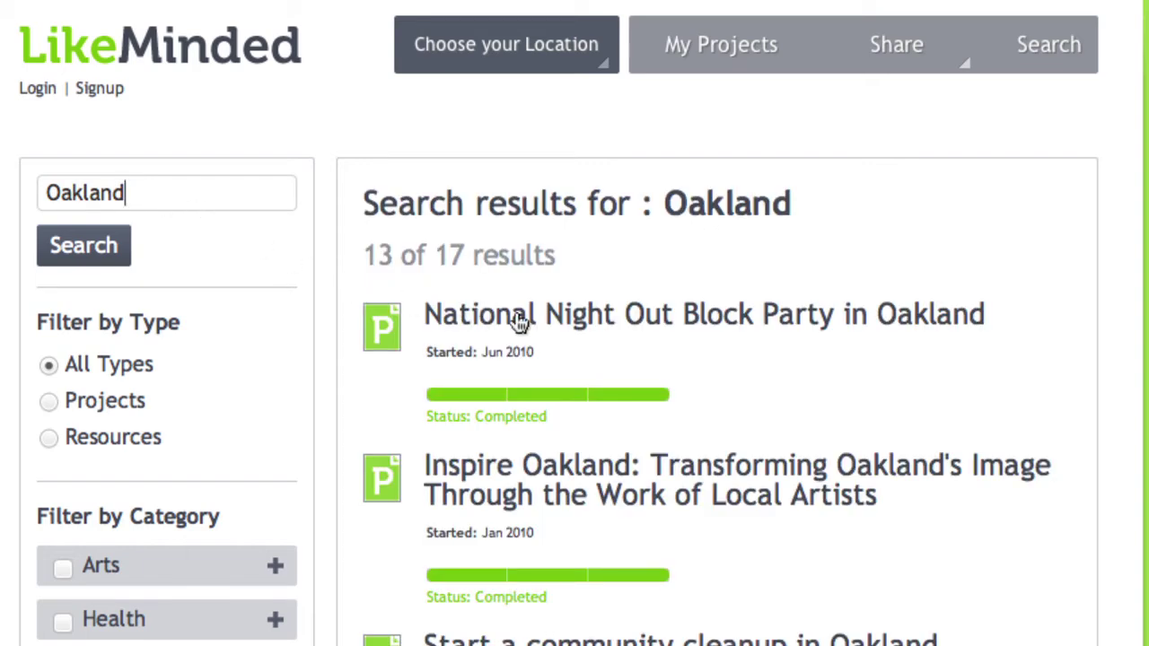
click(518, 314)
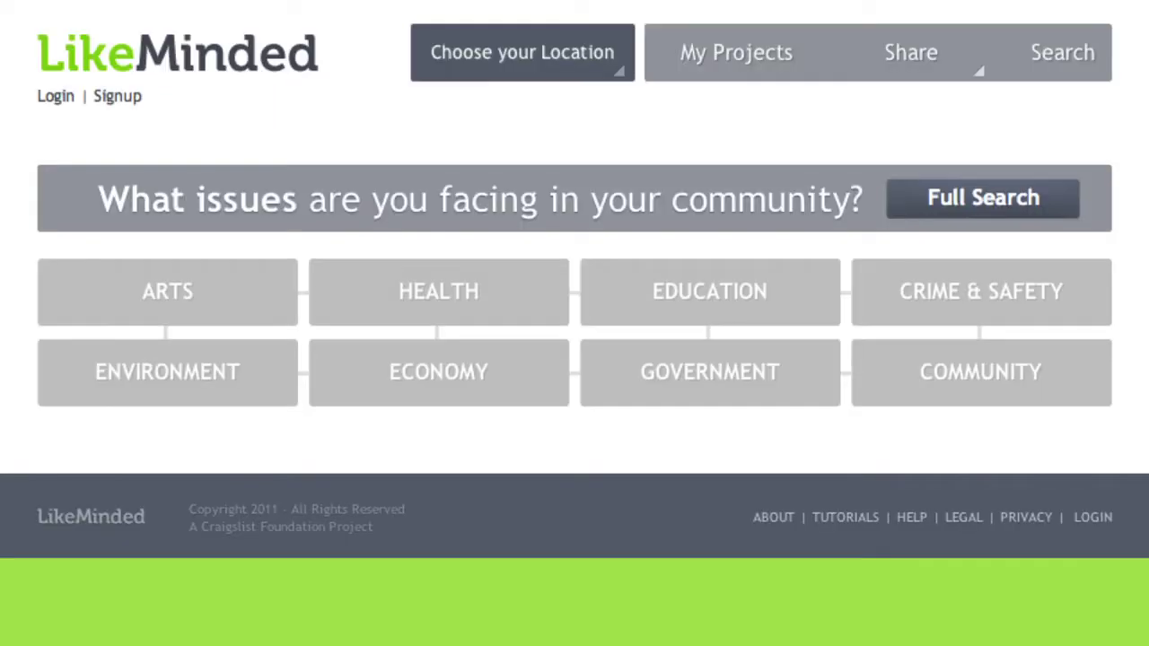
Log in to the LikeMinded account.
click(64, 100)
click(311, 155)
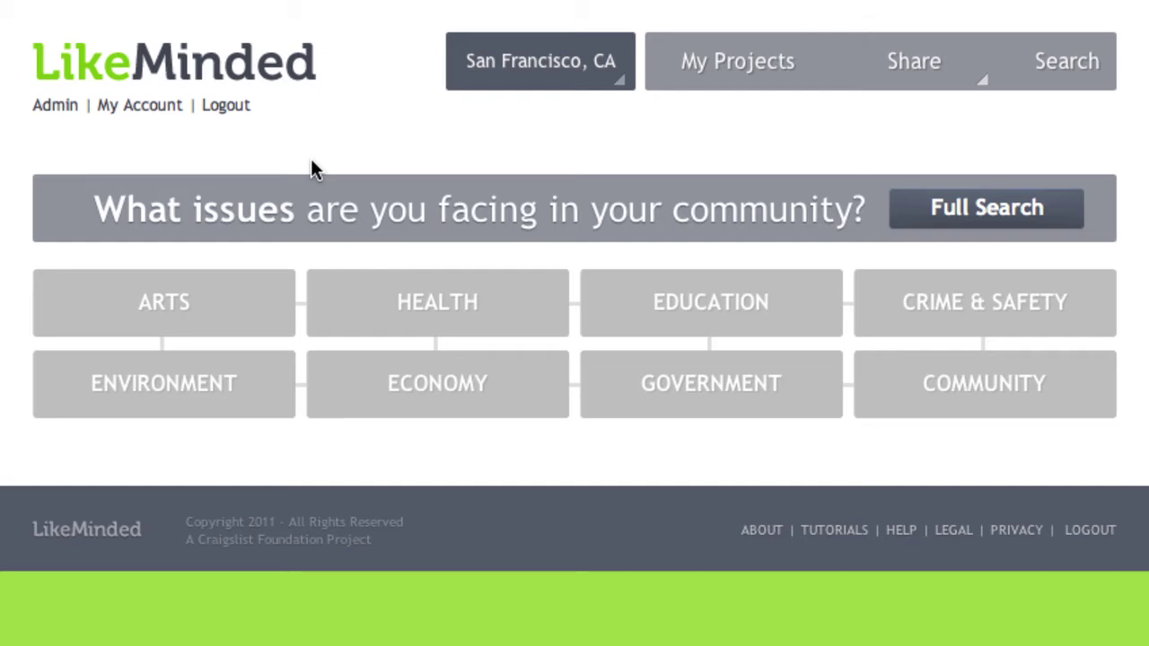
Start sharing a new resource and name it "National Night Out Oakland".
click(888, 89)
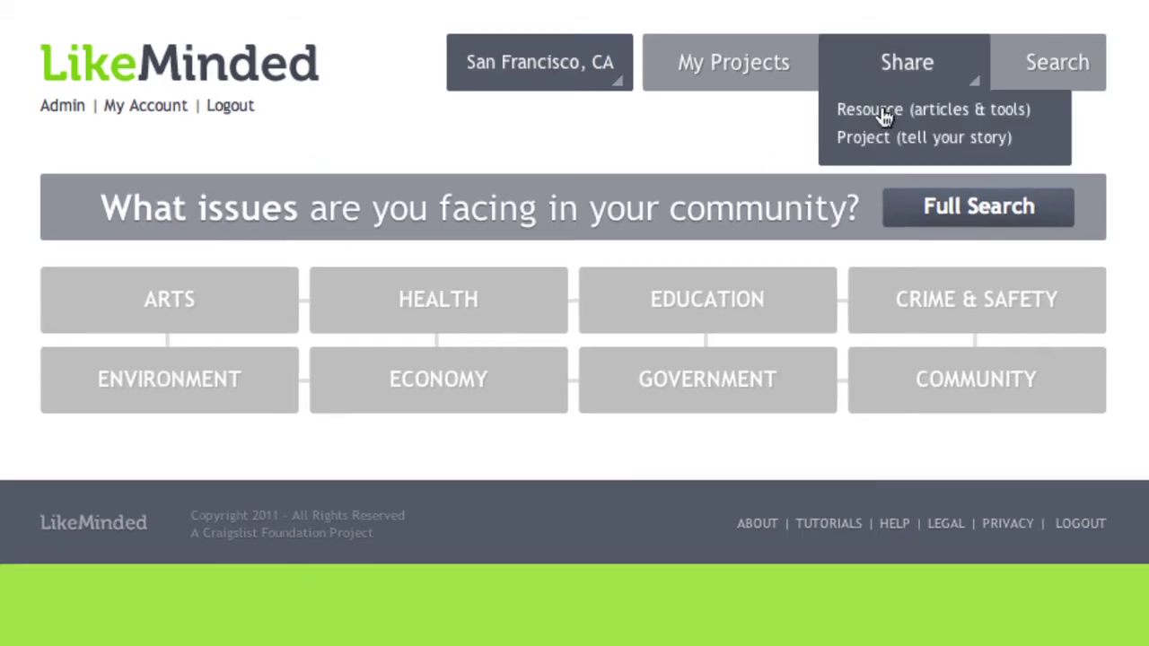
click(882, 110)
click(406, 251)
text(N)
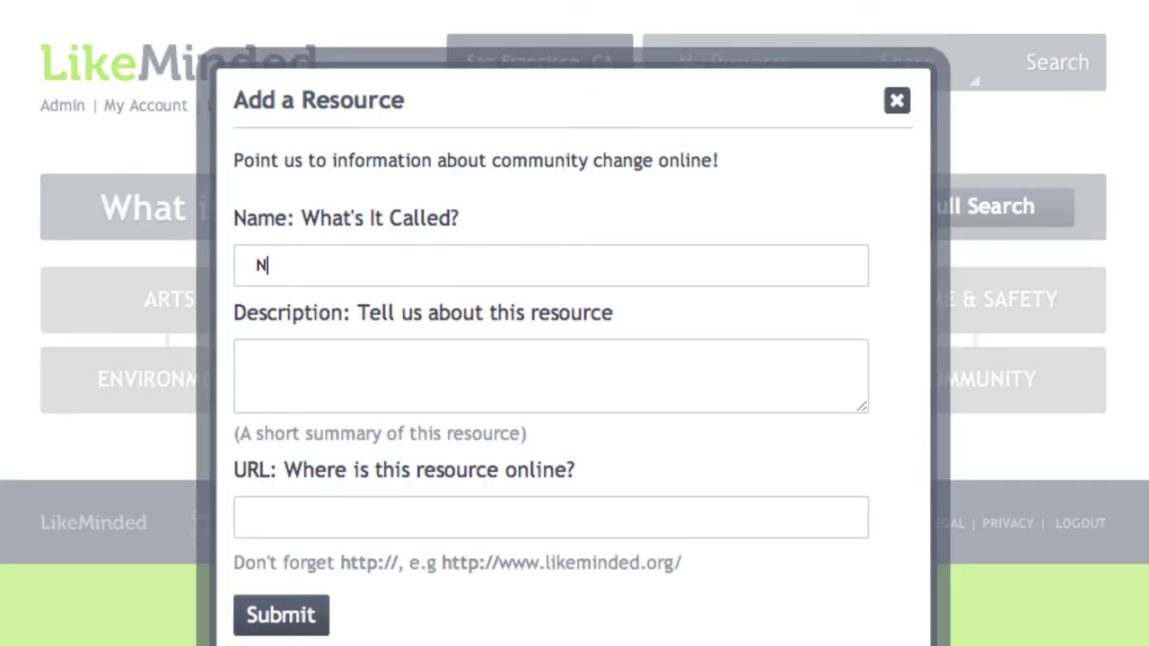
text(ational Night O)
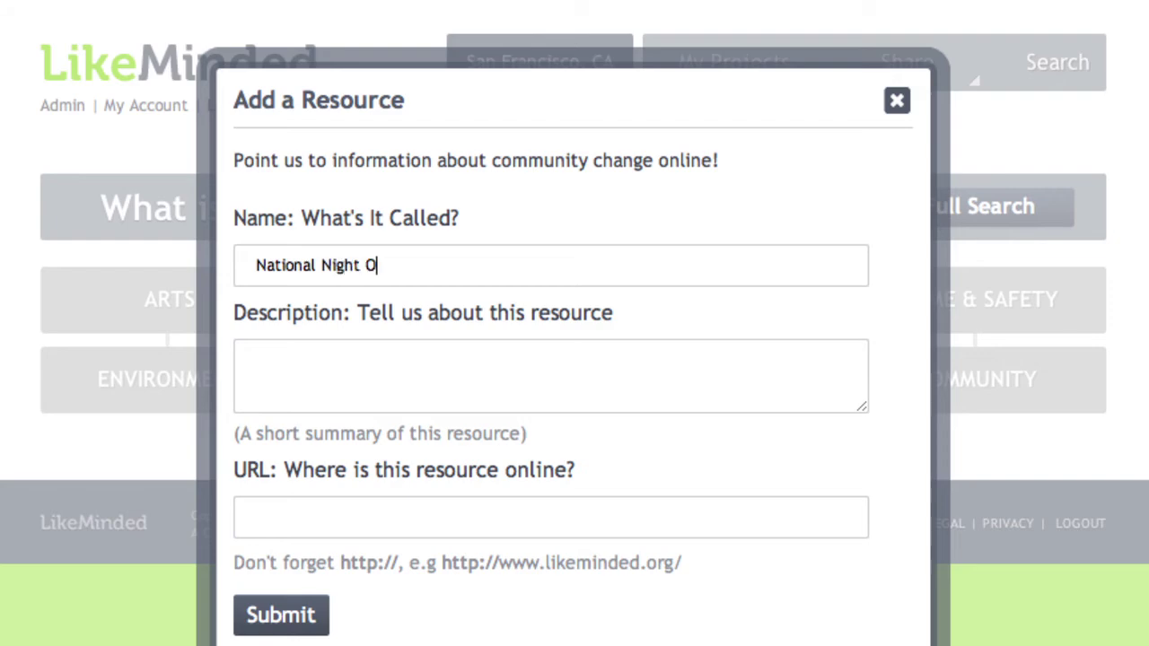
text(ut Oakland)
click(255, 361)
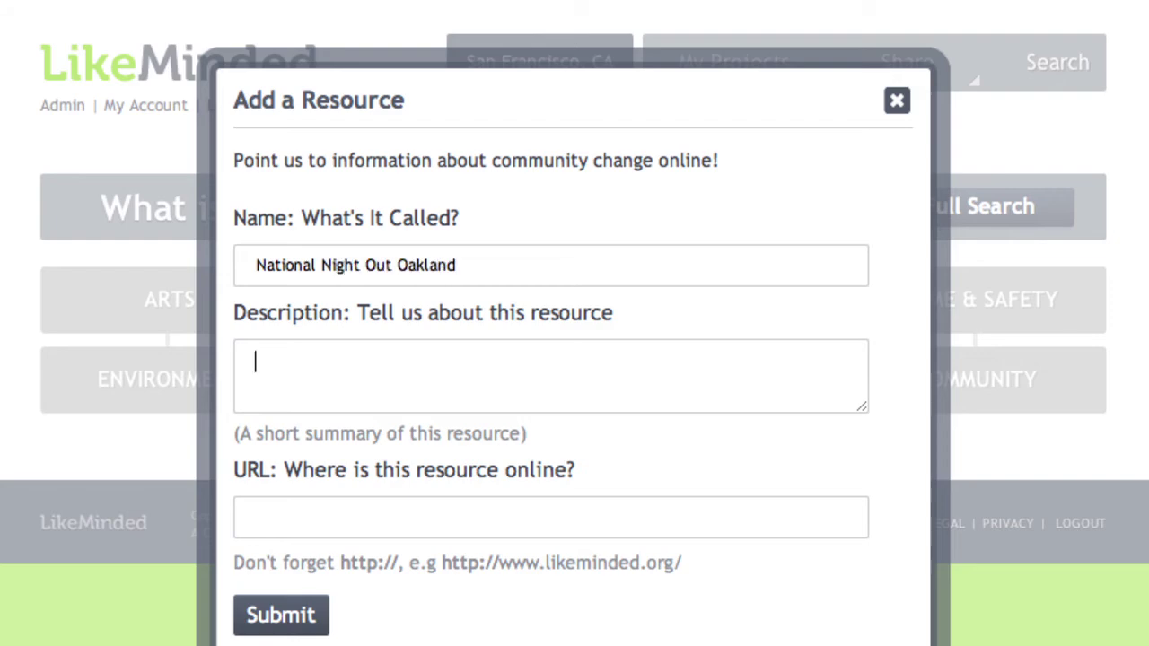
text(How to)
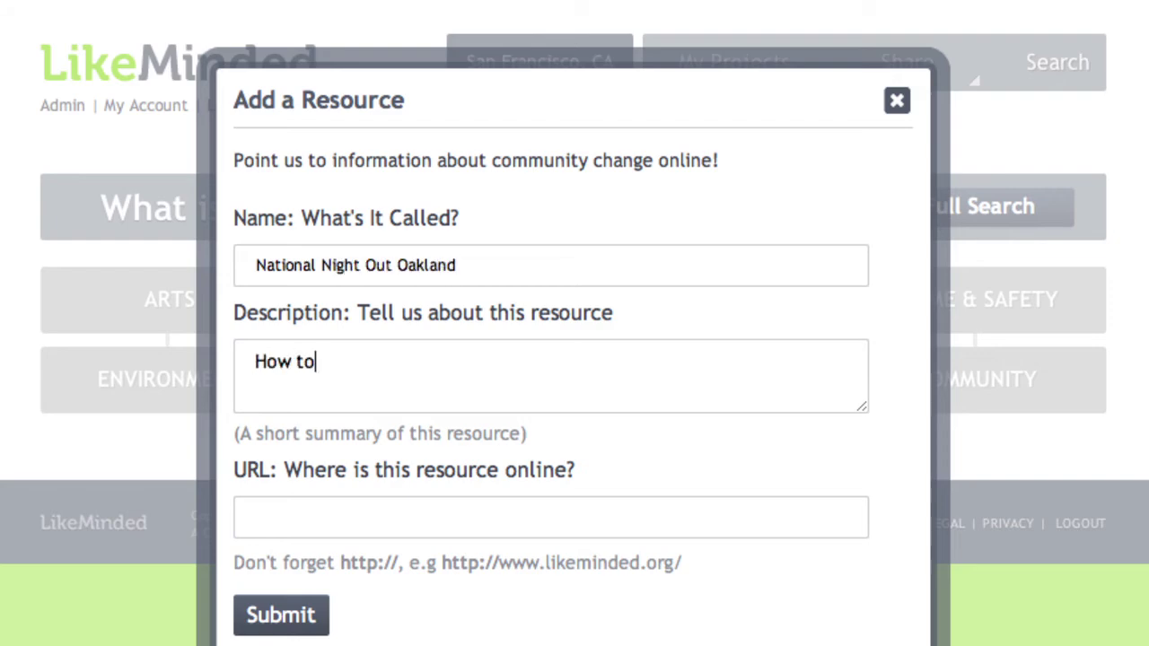
text(!)
key(Tab)
text(www.inspireoakland.com/2010/08/national-night-out-in-west-oakland-part-1-of-2/)
click(297, 618)
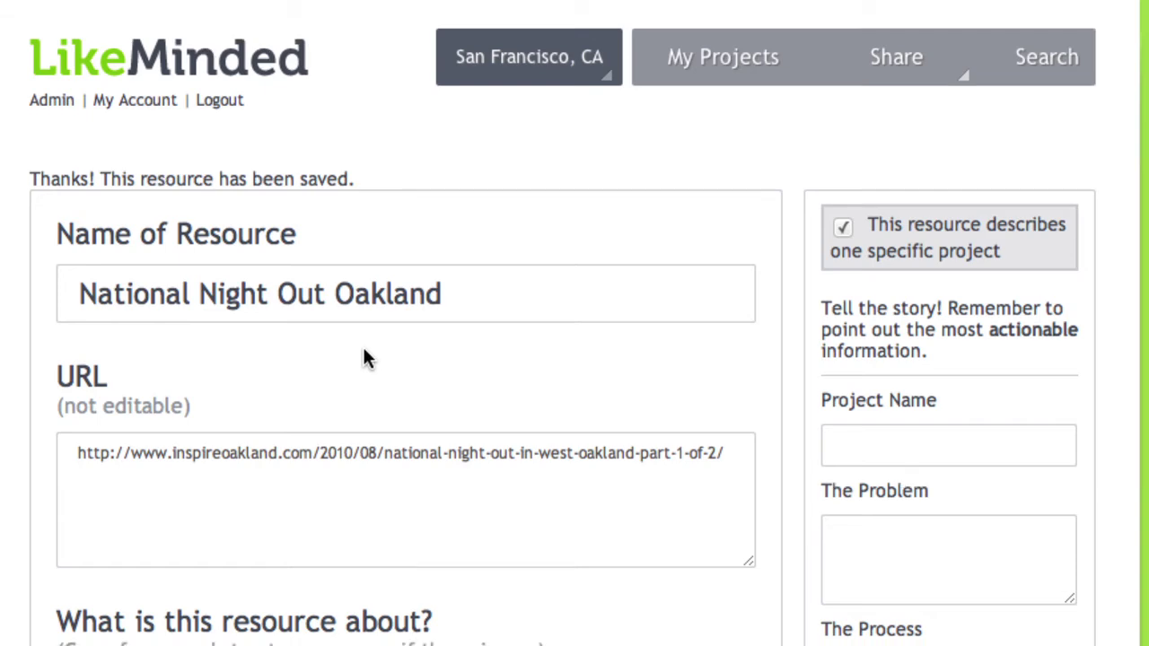
Set the subcategory of the resource's Arts category to Public.
scroll(363, 350, down, 2)
scroll(363, 352, down, 10)
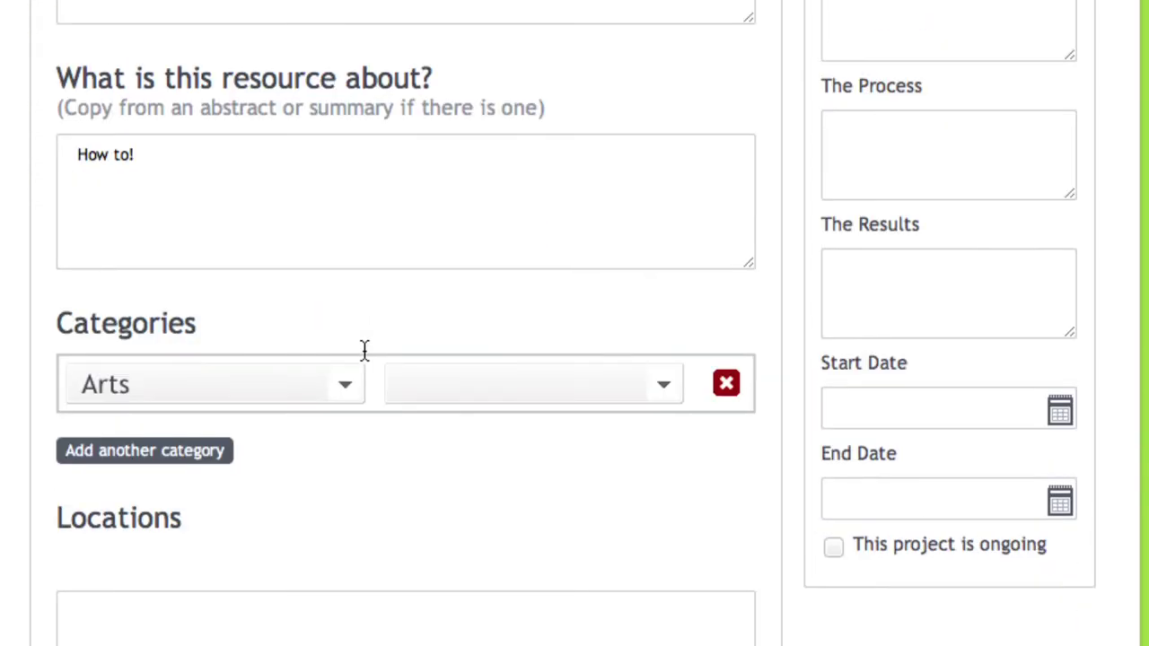
click(427, 341)
click(436, 400)
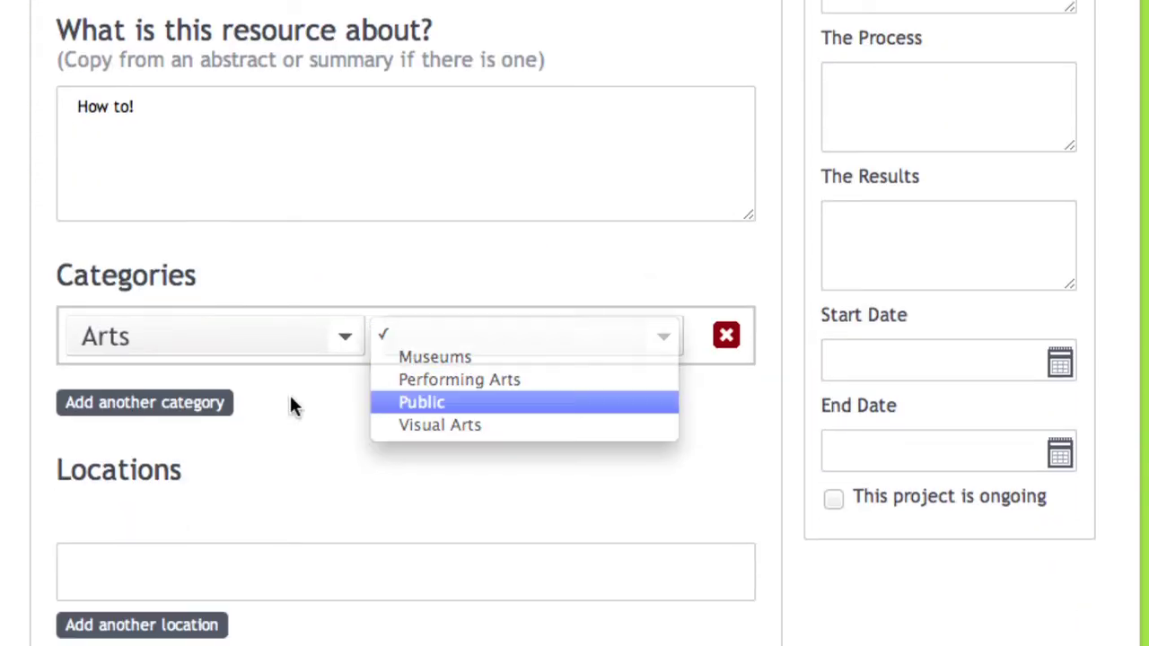
Add a second category to the resource, Crime & Safety with the subcategory Prevention.
click(192, 404)
click(196, 411)
click(192, 477)
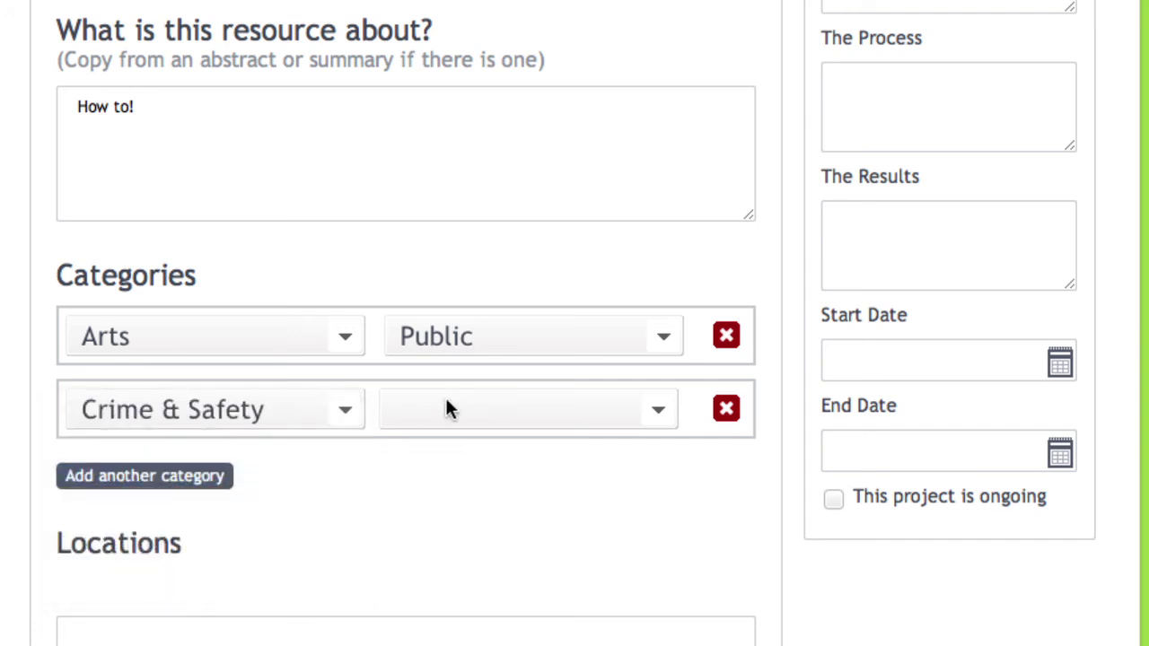
click(449, 406)
click(450, 475)
Set the resource's location to Oakland - CA.
scroll(296, 584, down, 4)
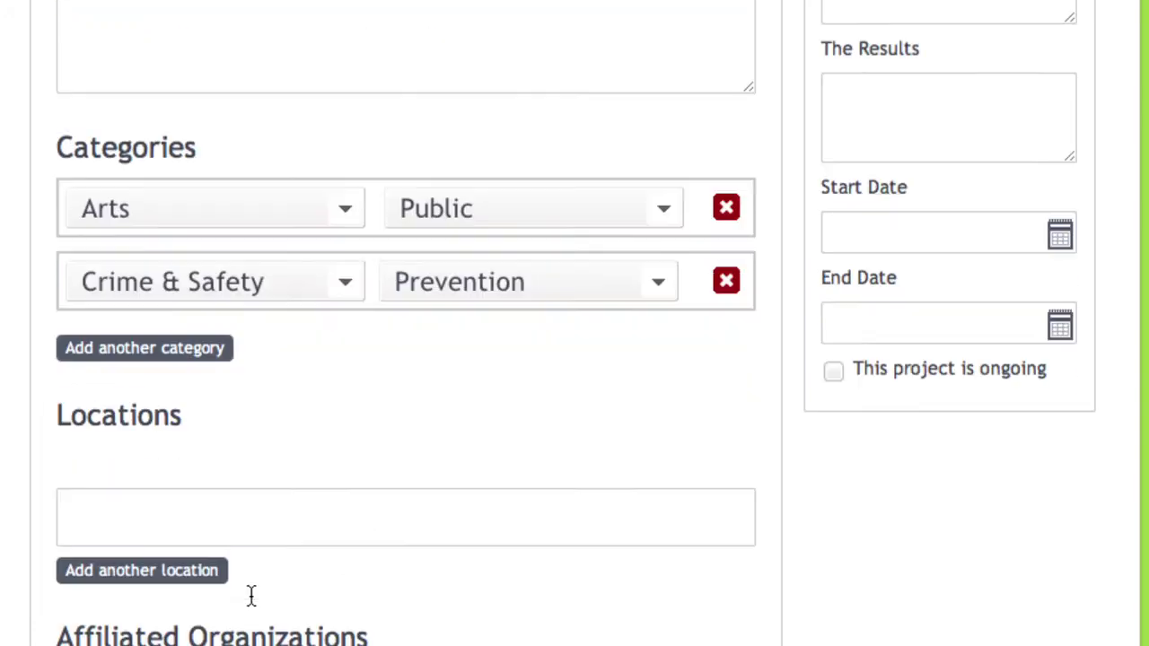
click(280, 475)
text(Oakland)
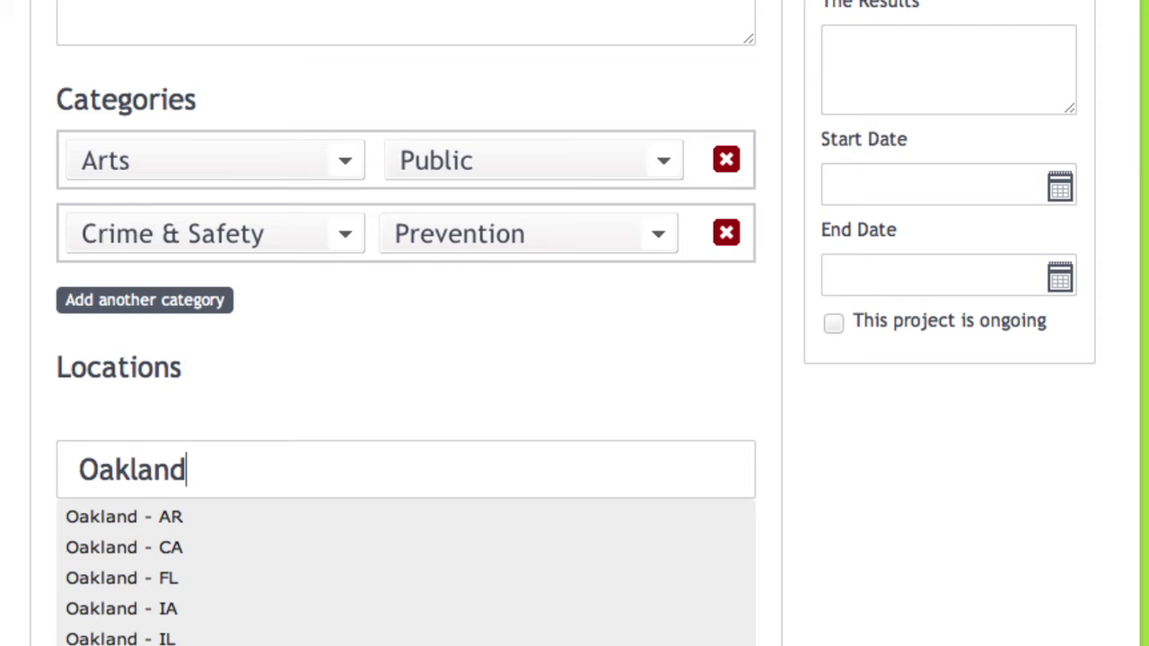
click(174, 549)
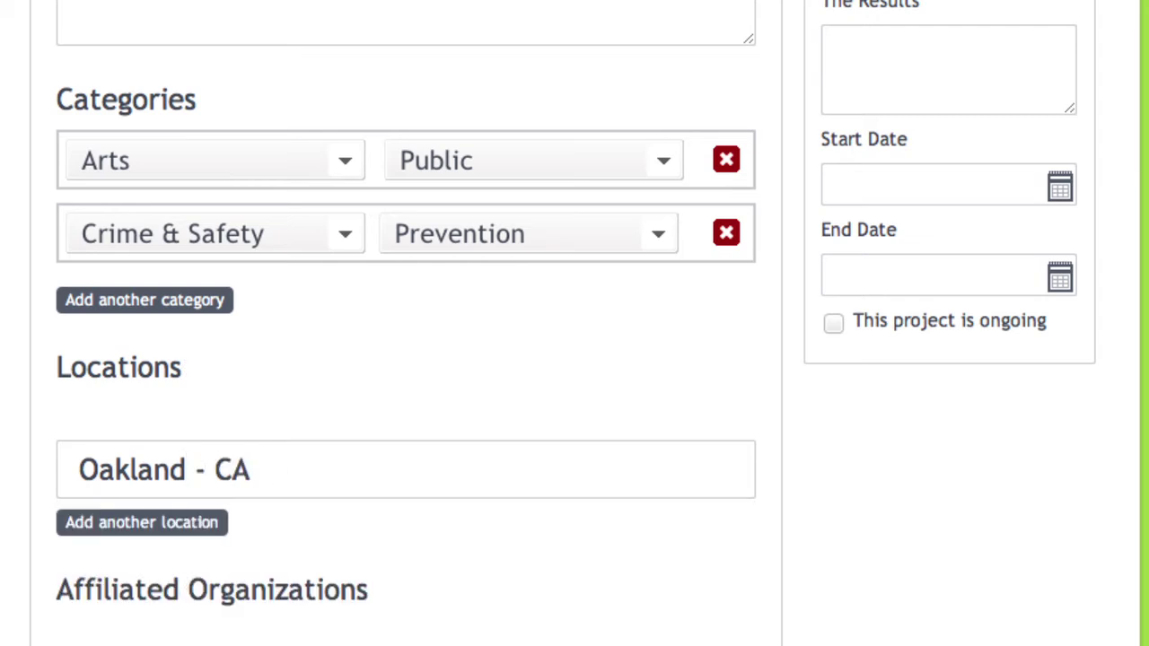
Set the resource's affiliated organization to Craigslist Foundation and submit the resource update.
scroll(179, 530, down, 4)
click(193, 507)
text(Craig)
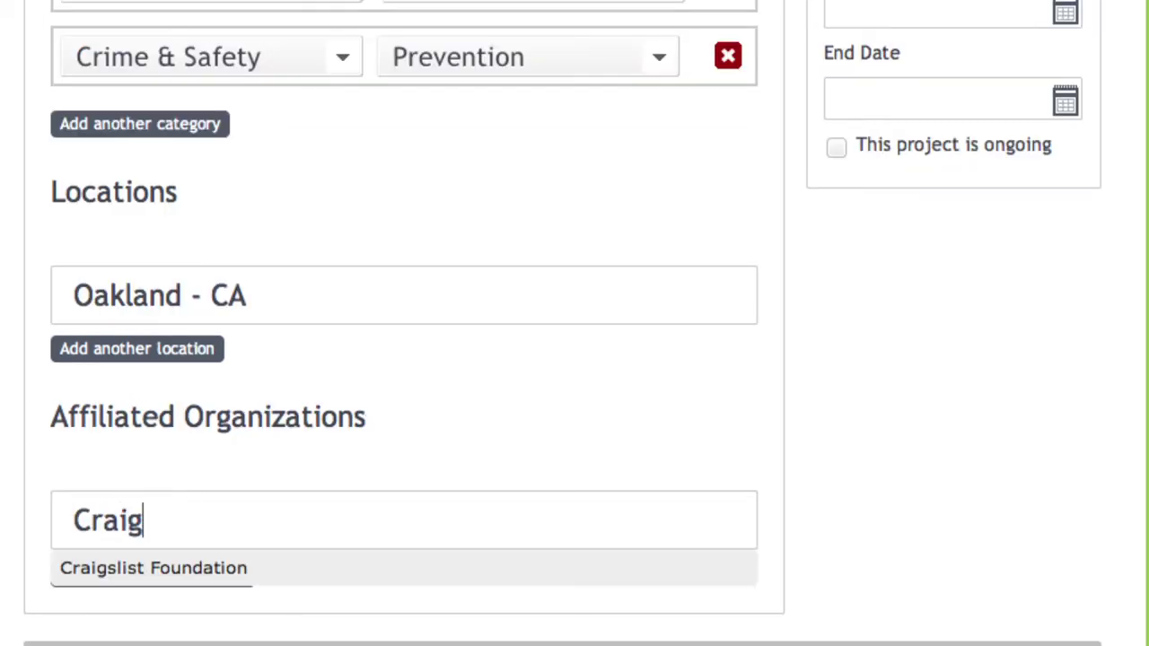
click(192, 572)
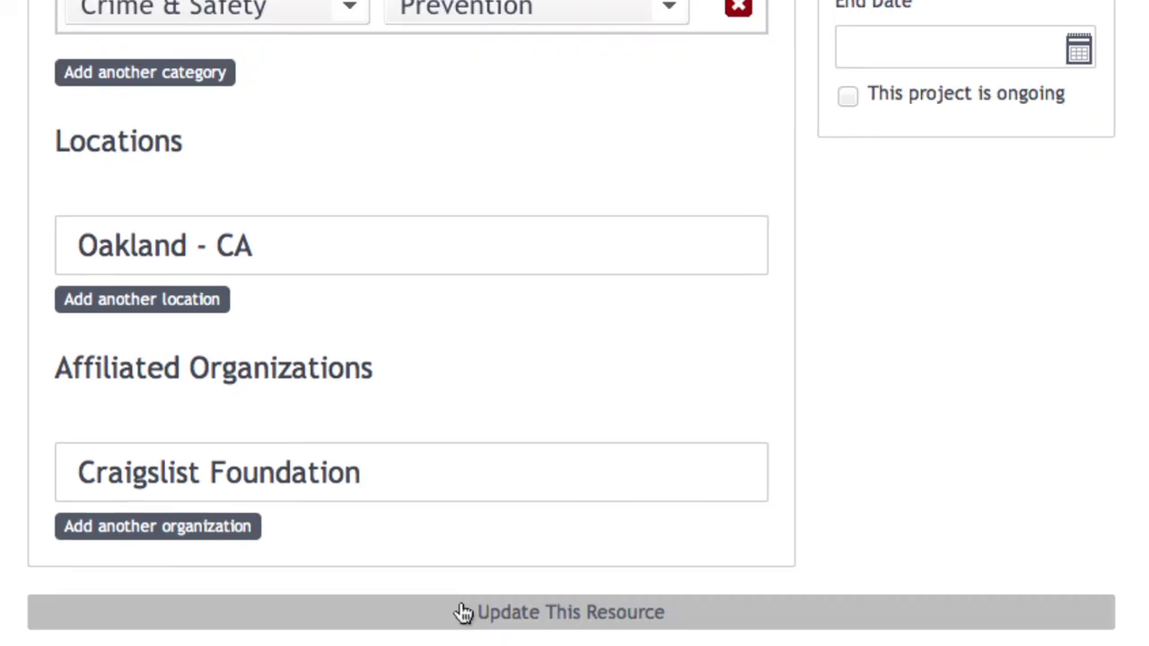
click(464, 612)
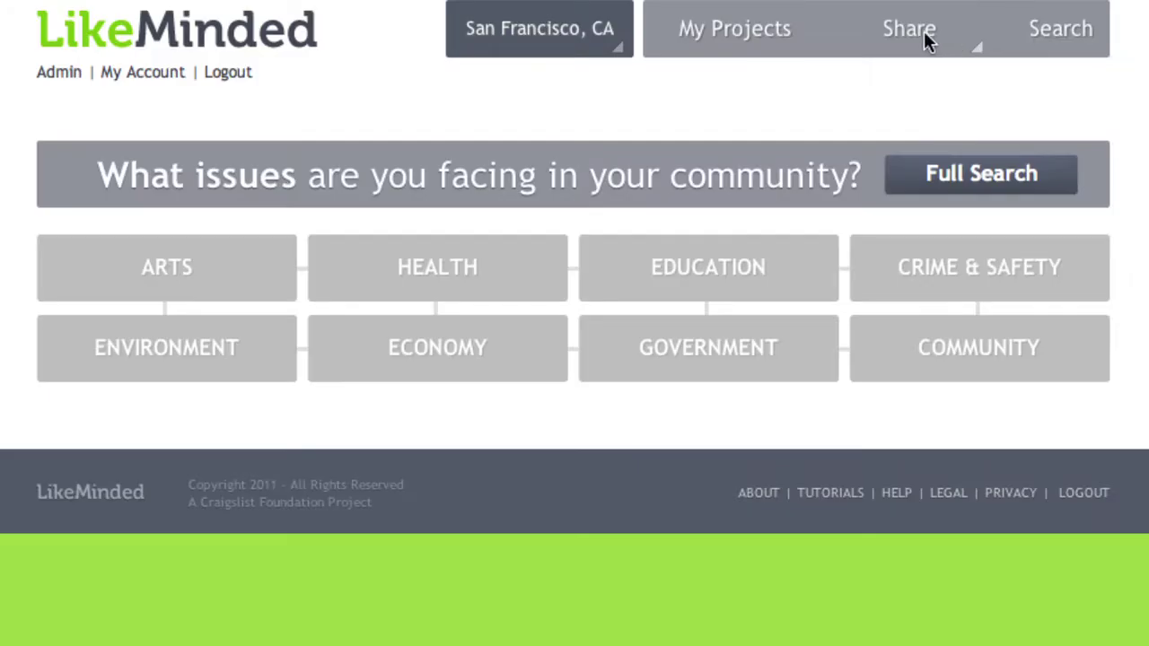
Start sharing a new project and define its problem as "My street needs some cleaning!".
click(924, 38)
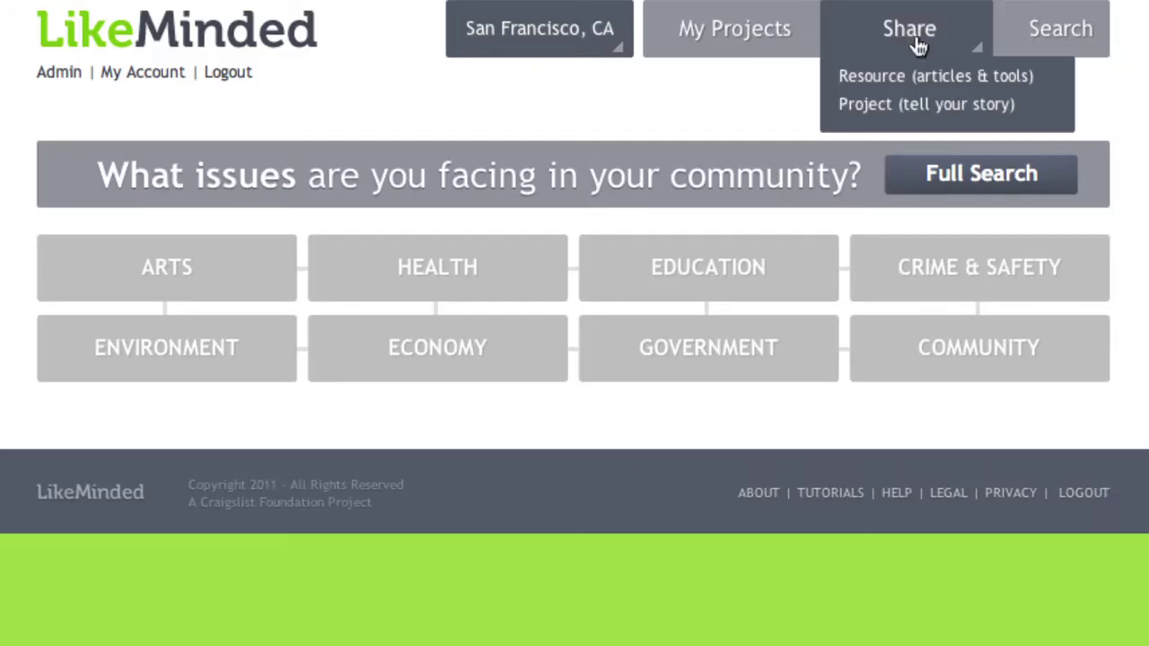
click(894, 104)
click(469, 317)
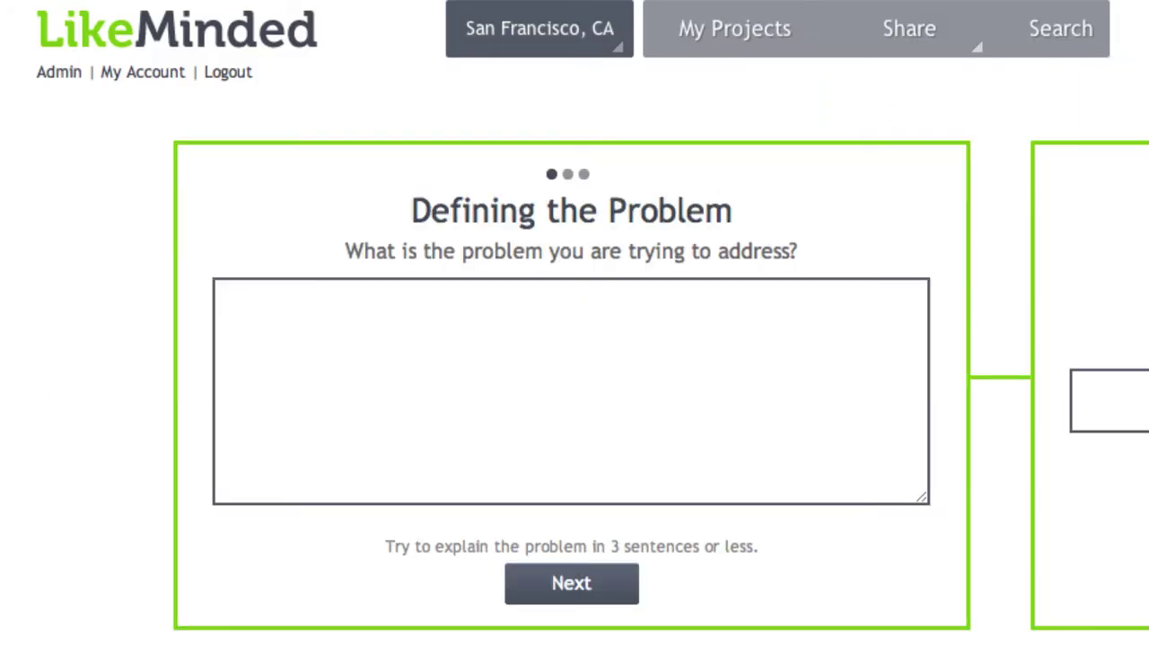
text(My street needs )
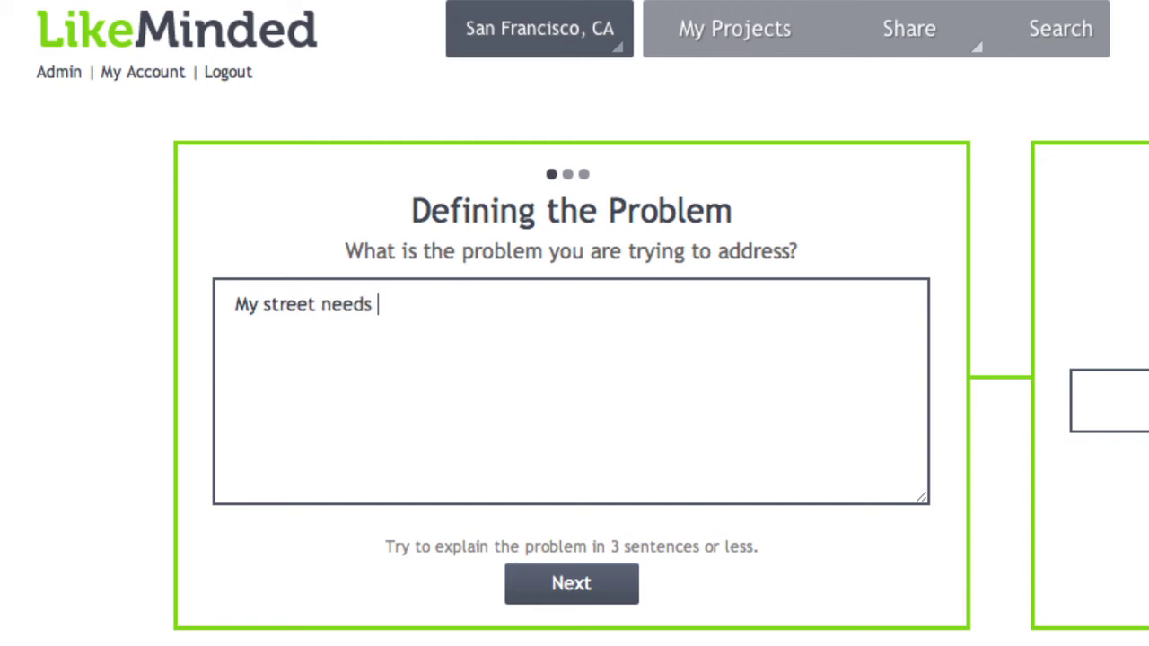
text(some cleaning!)
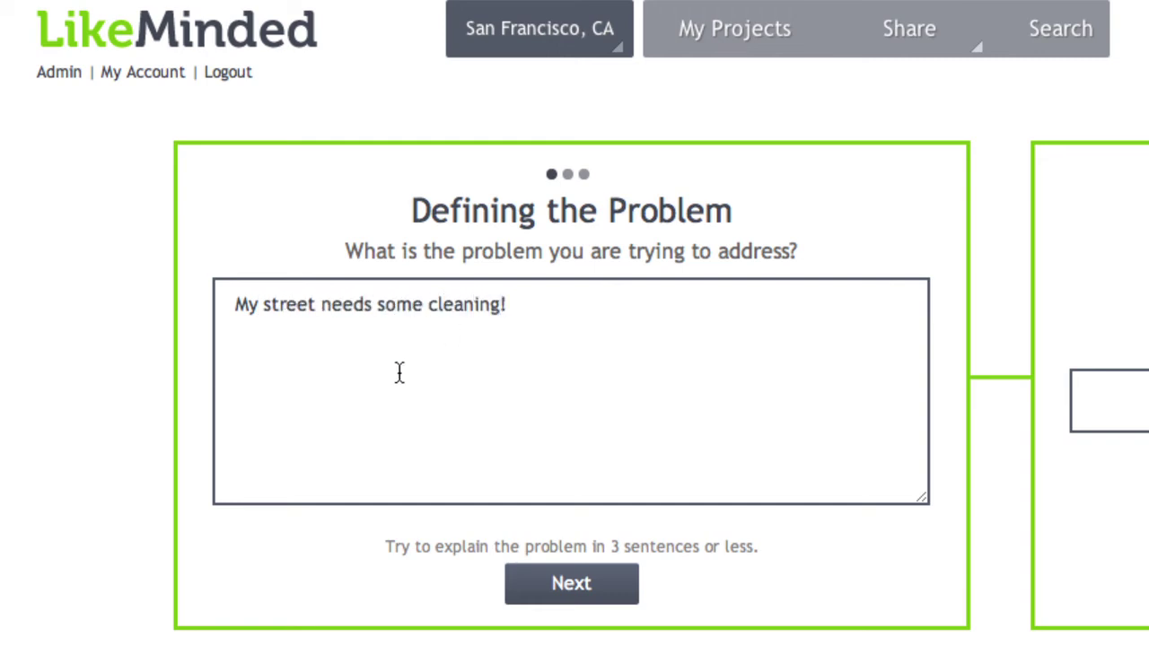
click(552, 585)
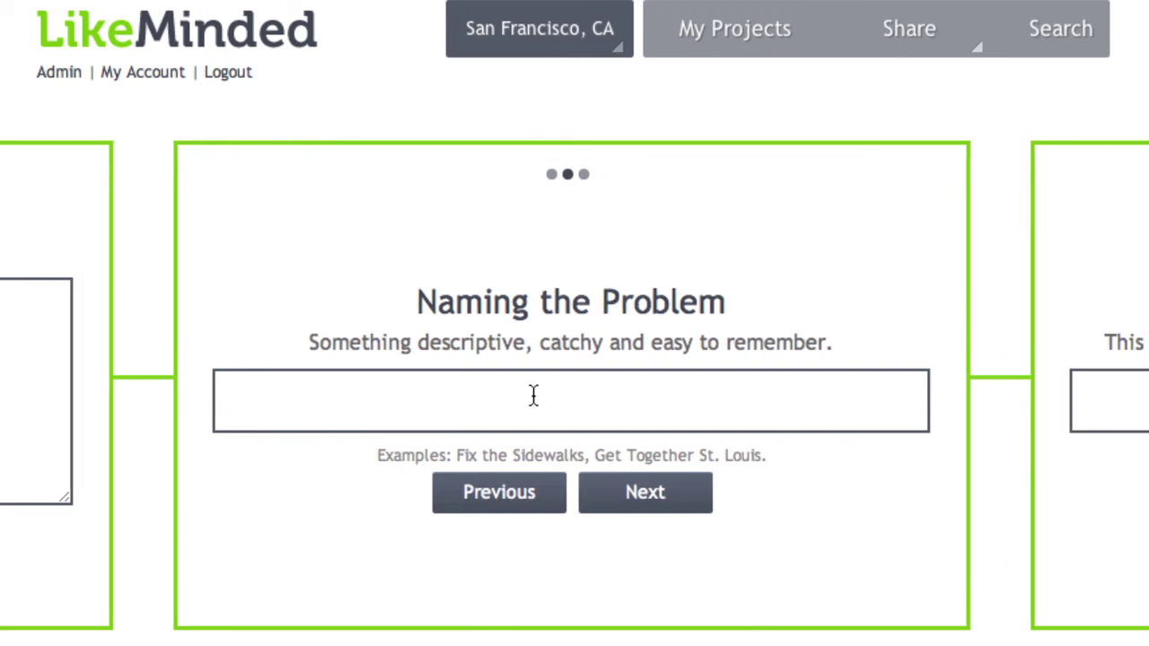
Name the project's problem "Start a community cleanup in Oakland" and continue to the location stage.
click(533, 395)
text(Start a )
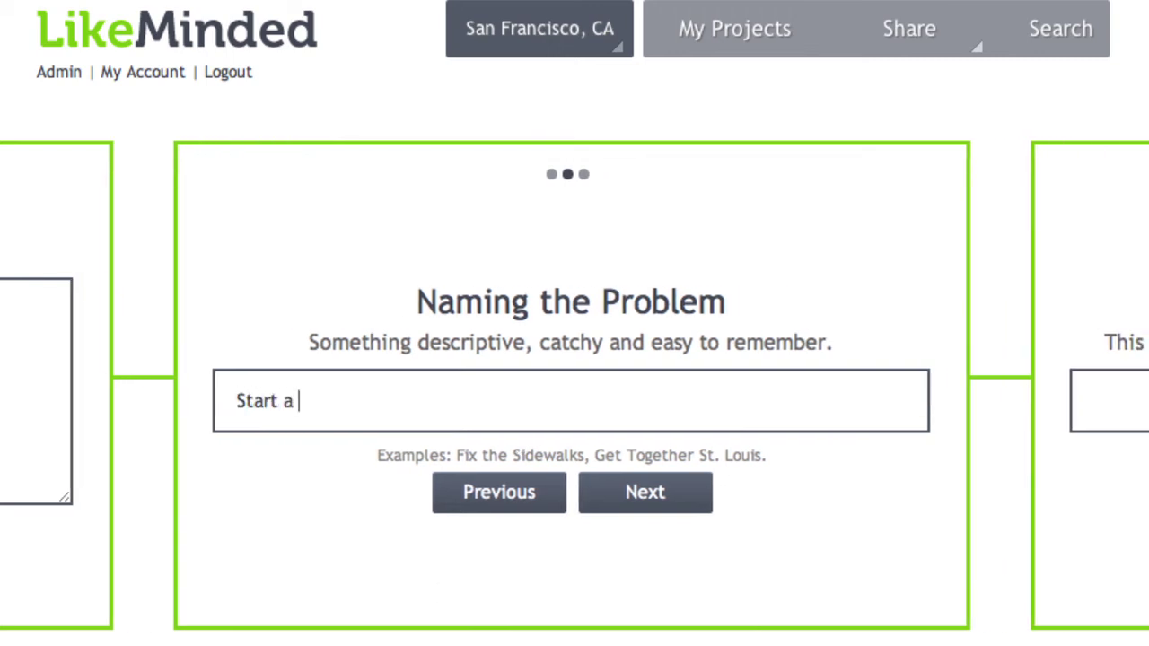
text(community clean)
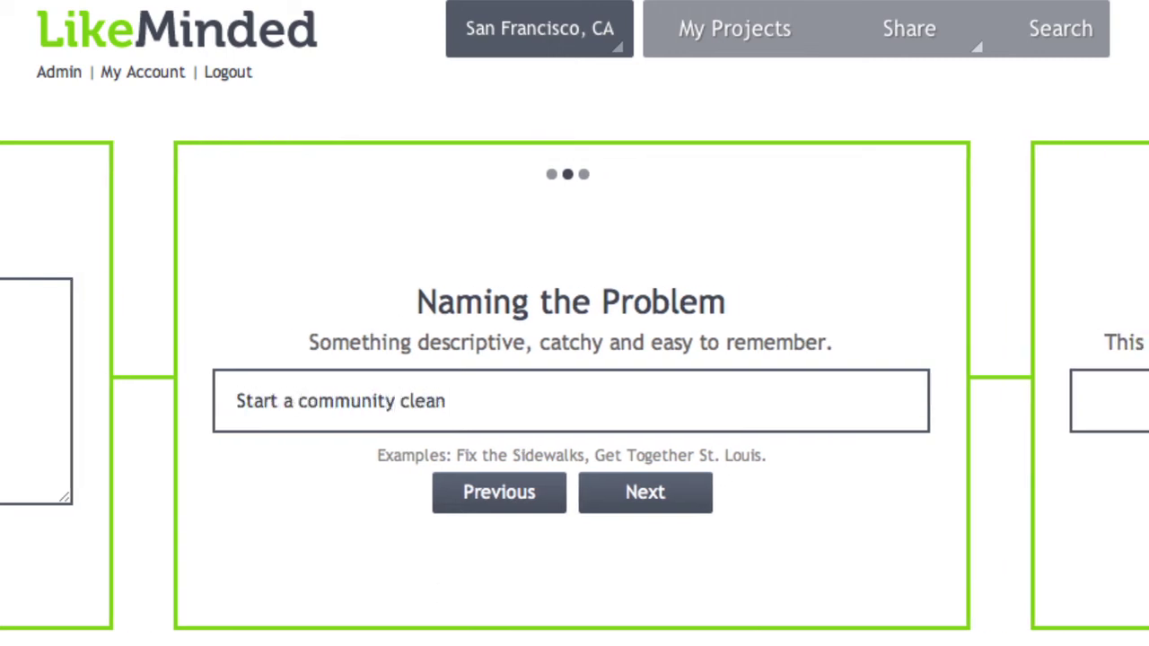
text(up in Oakland)
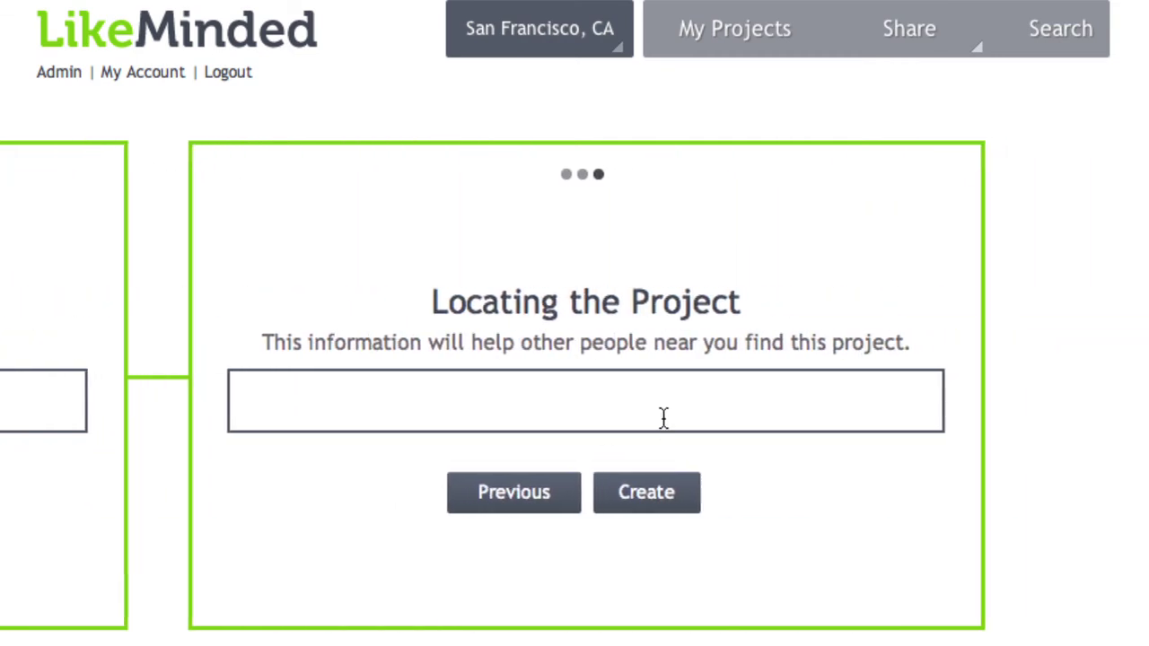
Locate the project in Oakland, CA and create it.
click(661, 416)
text(Oakland)
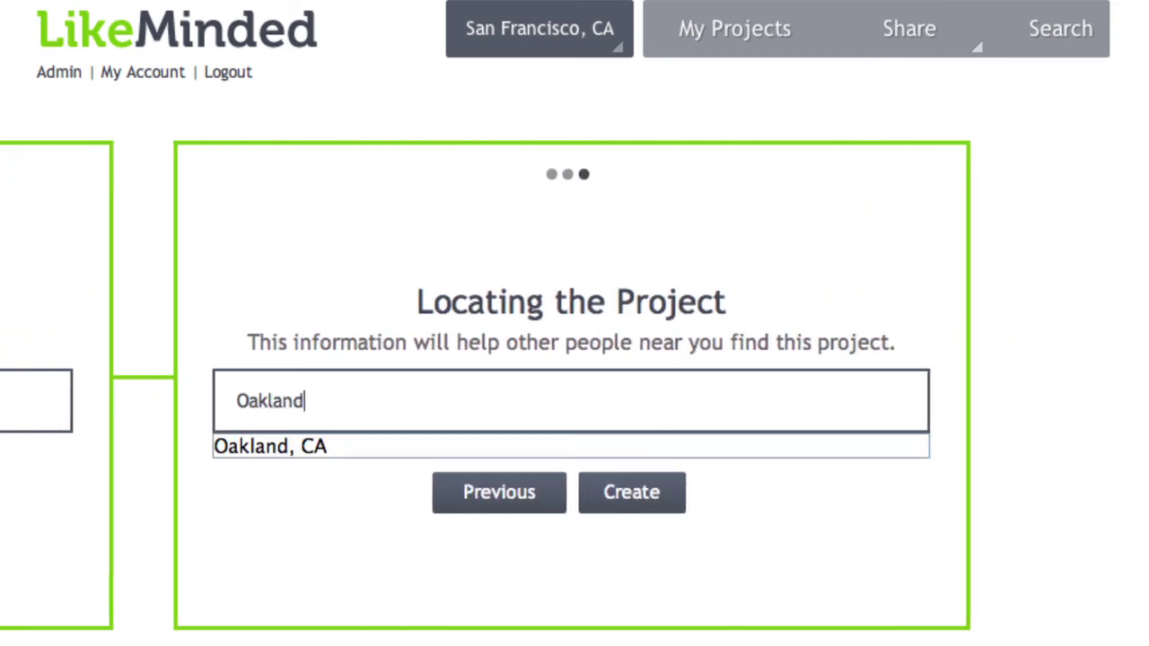
click(677, 440)
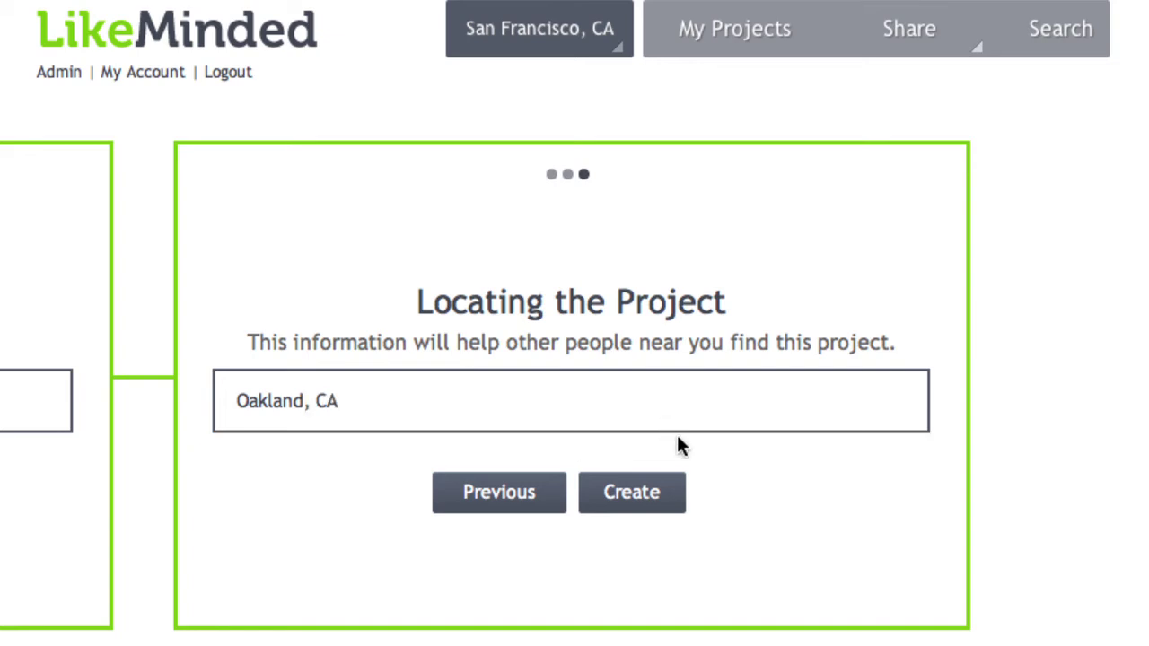
click(658, 489)
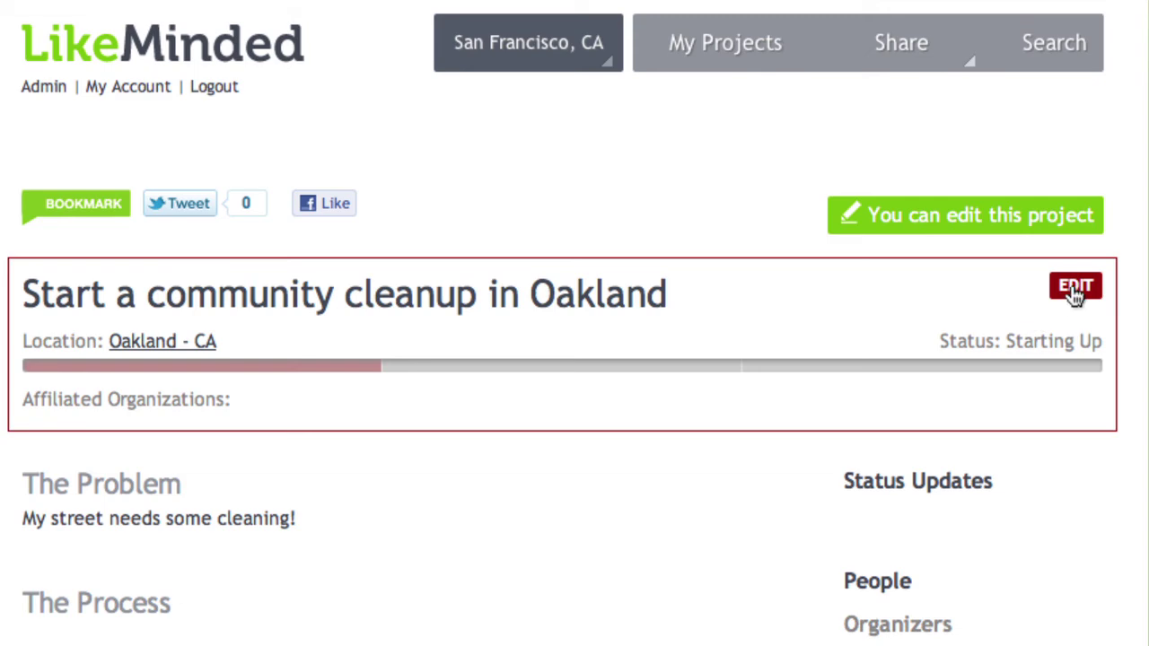
Edit the project info to categorise the project under Environment – Recycling and Community – Recreation.
click(1074, 289)
click(332, 463)
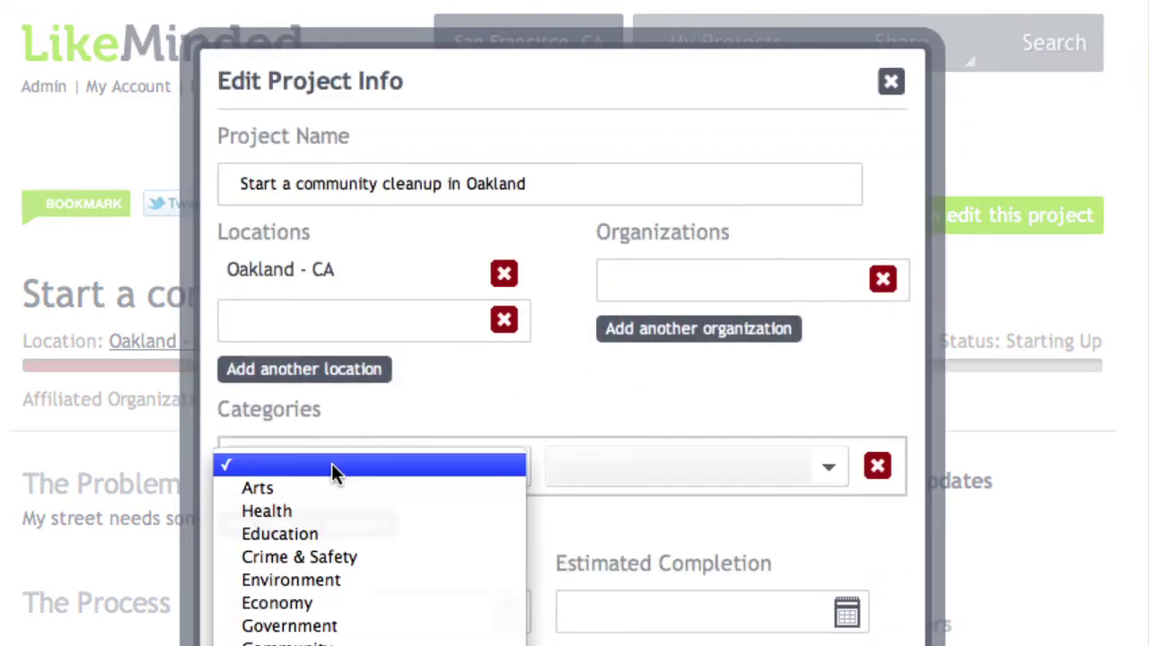
click(333, 580)
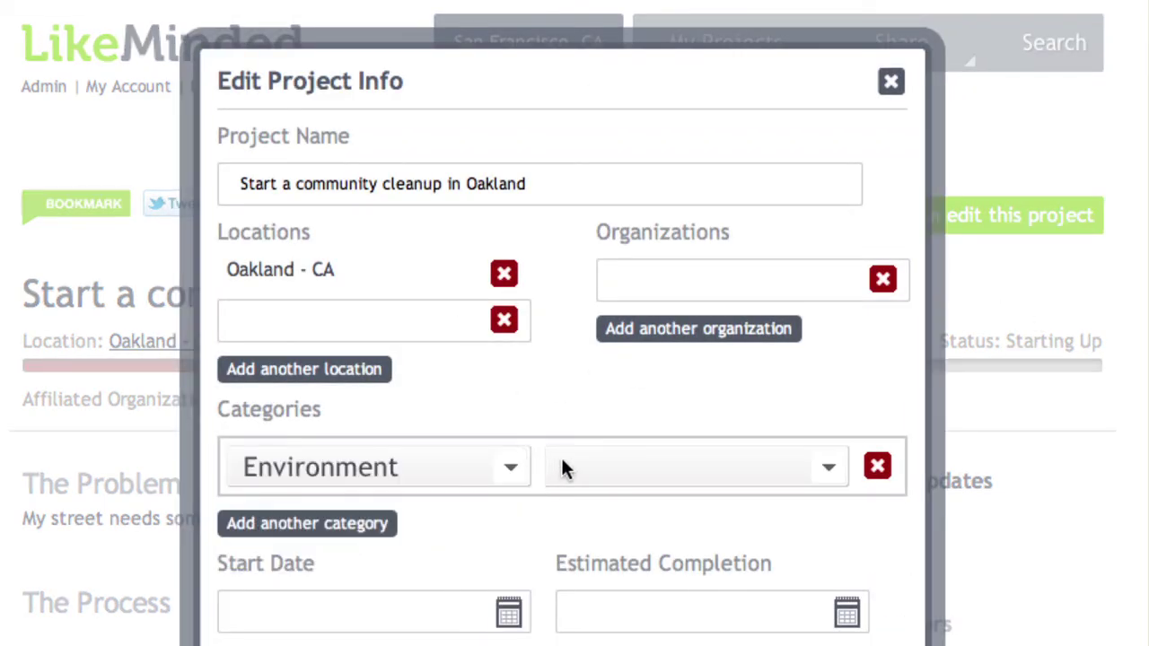
click(562, 465)
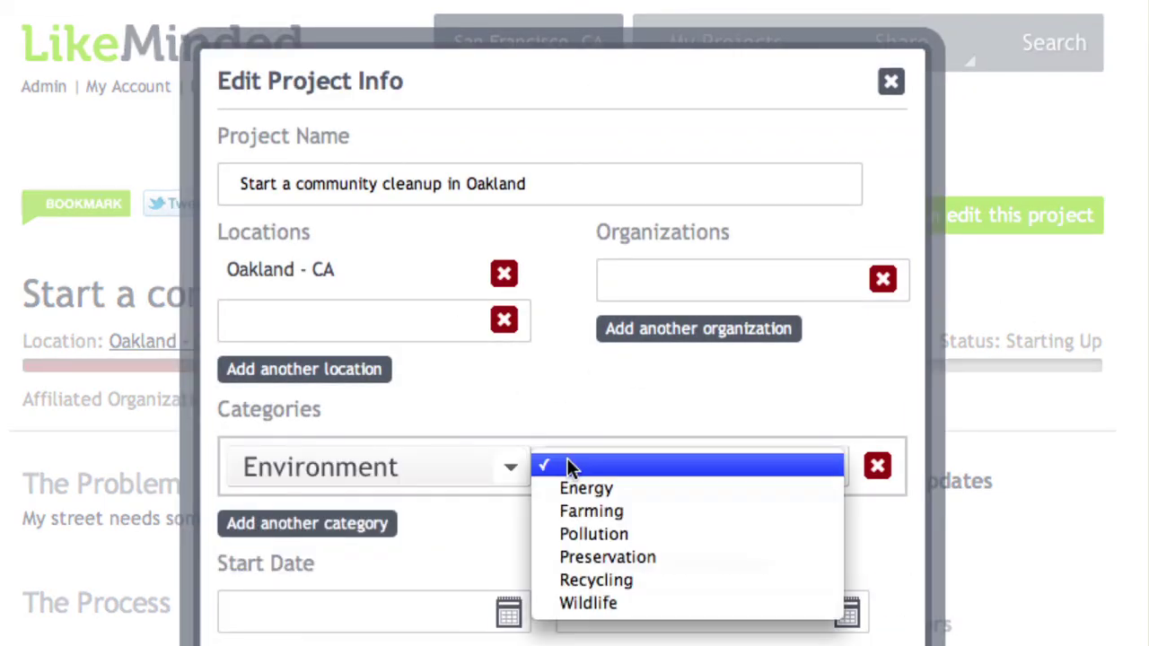
click(590, 581)
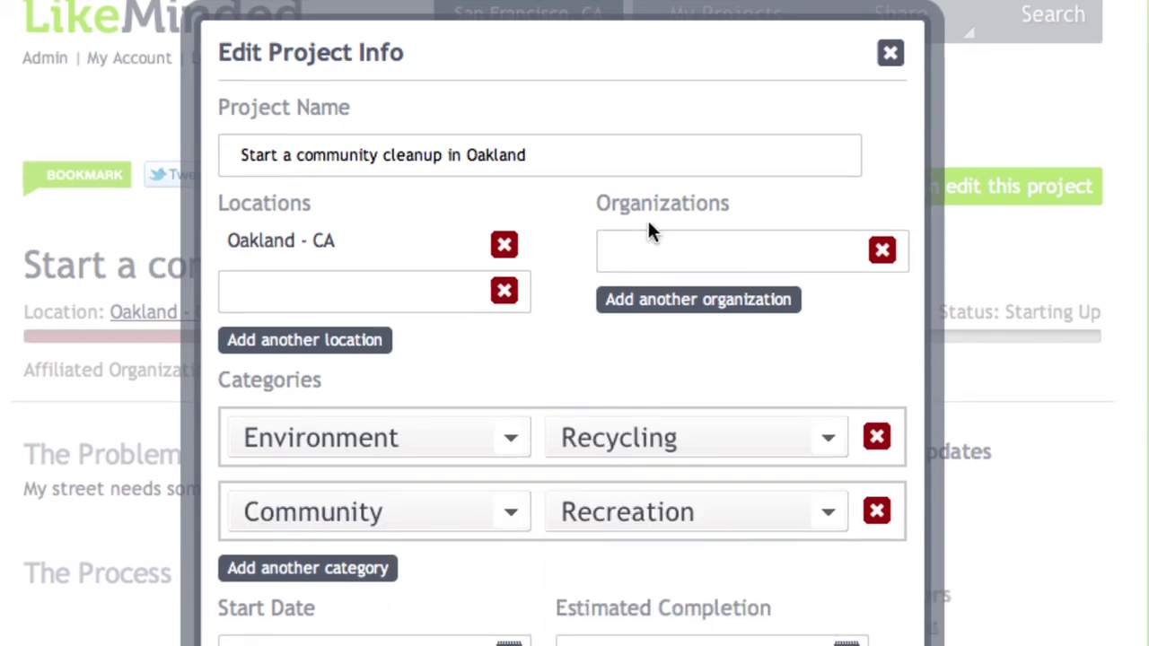
Add Craigslist Foundation as the project's organization and save the project info.
click(641, 256)
text(Craigs)
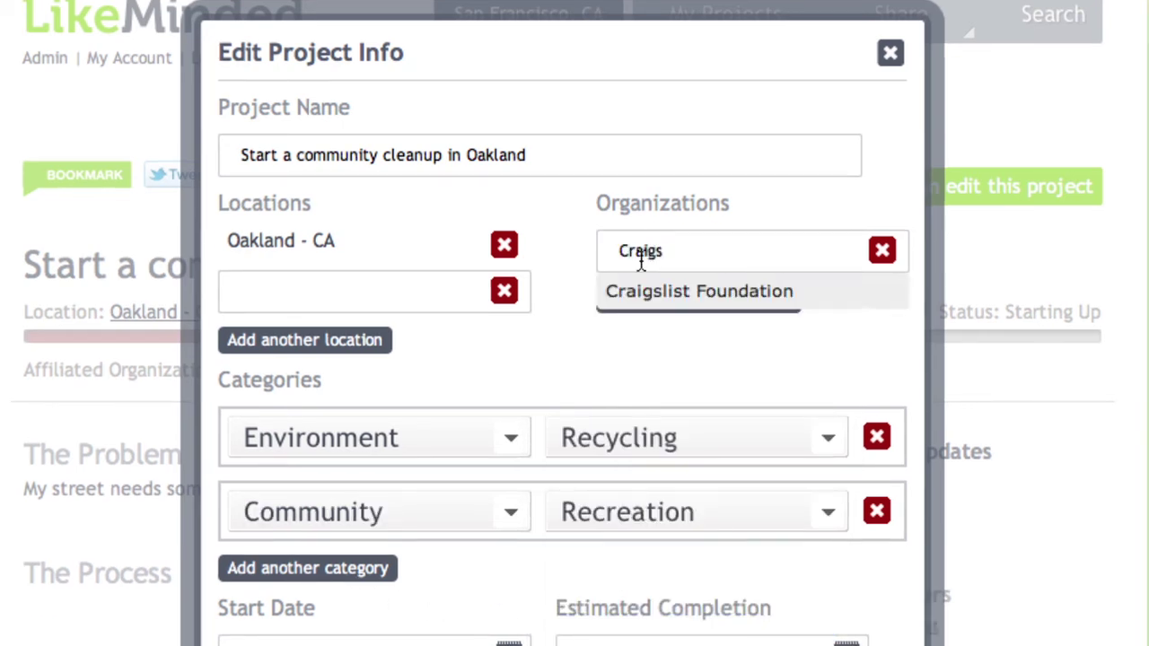
click(655, 293)
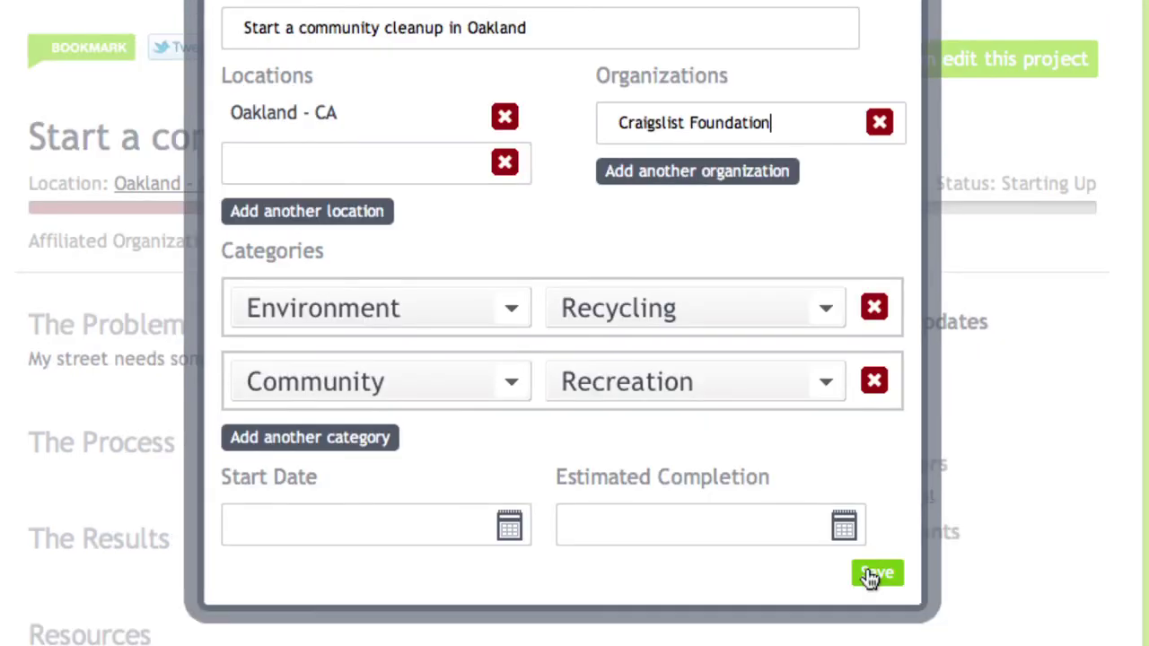
click(872, 576)
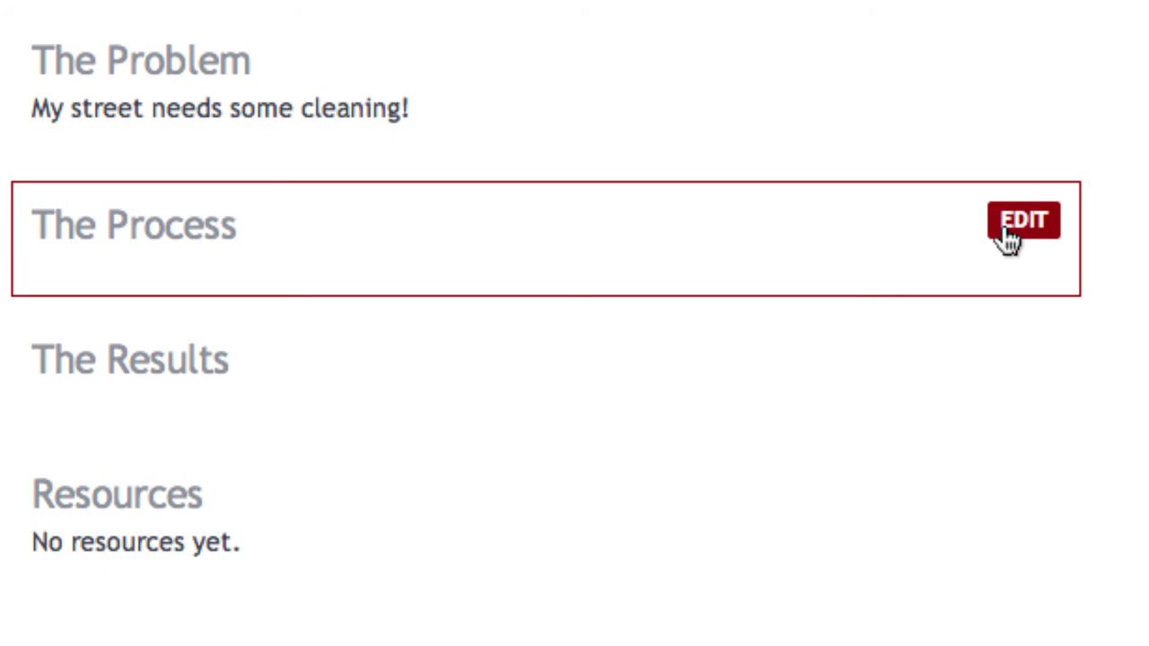
Save this project process: "1) I called my friends", "2) We got someone to donate supplies", "3) We picked a date everyone could make...".
click(1017, 231)
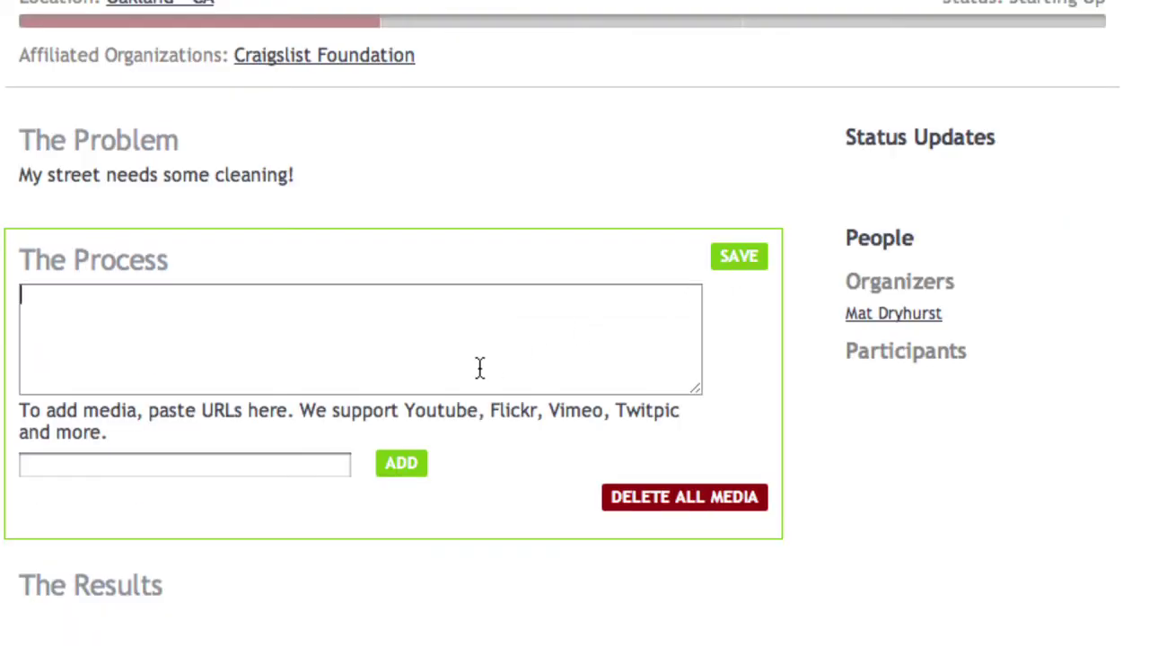
text(1) I called my fr)
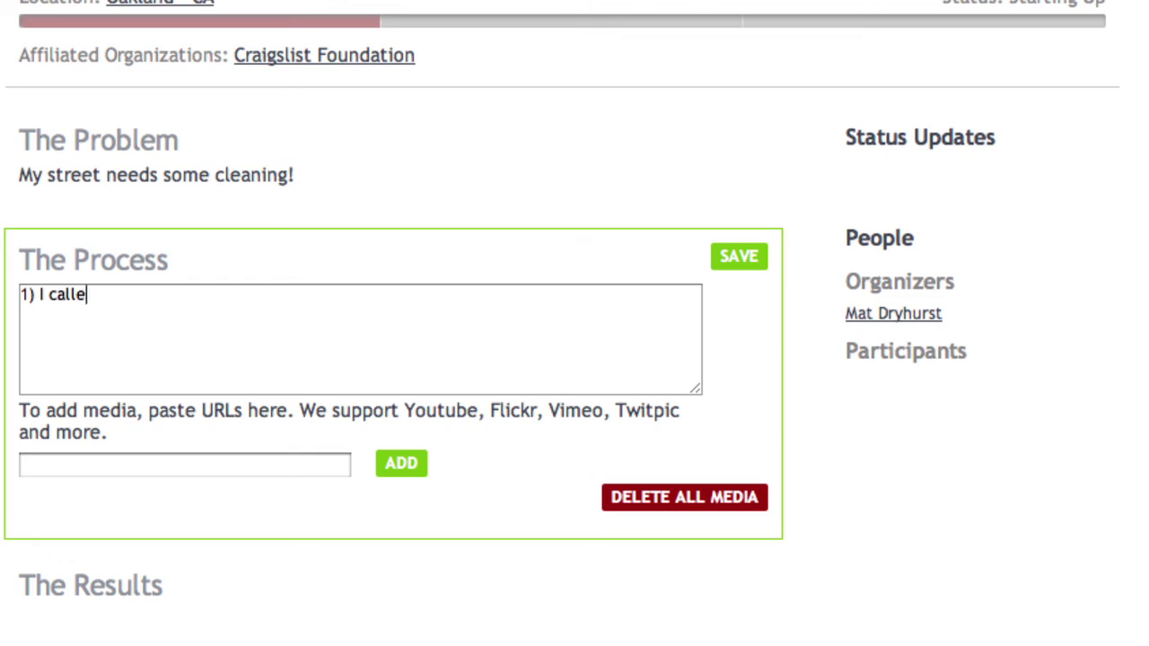
text(iends)
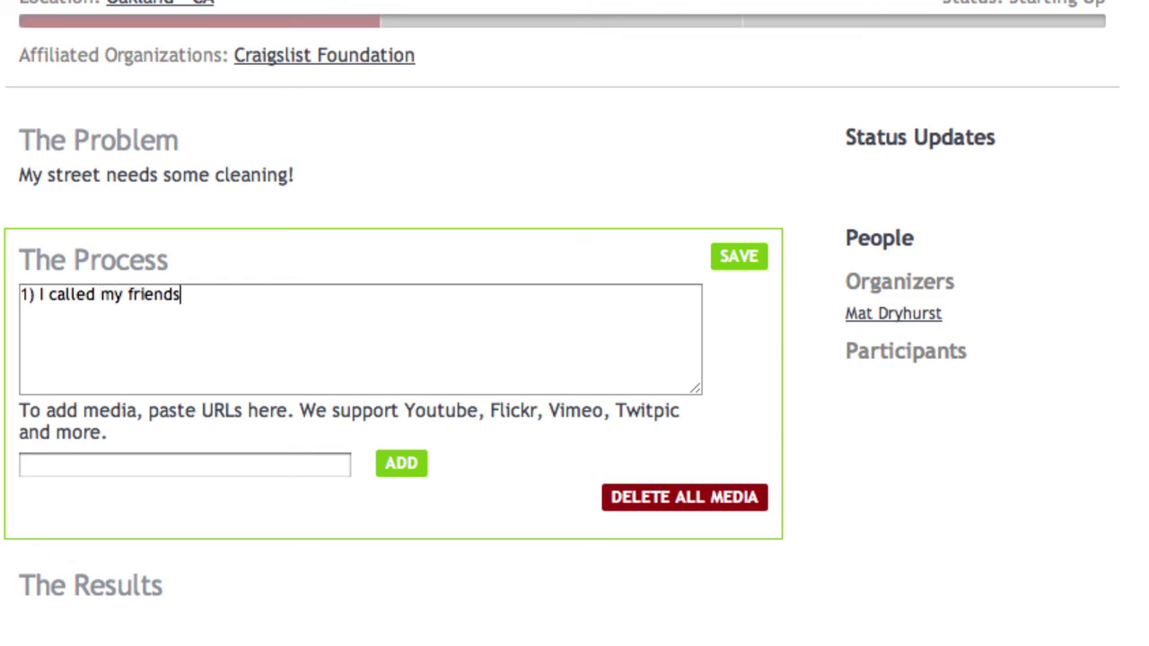
key(Return)
text(2) We got someone to do)
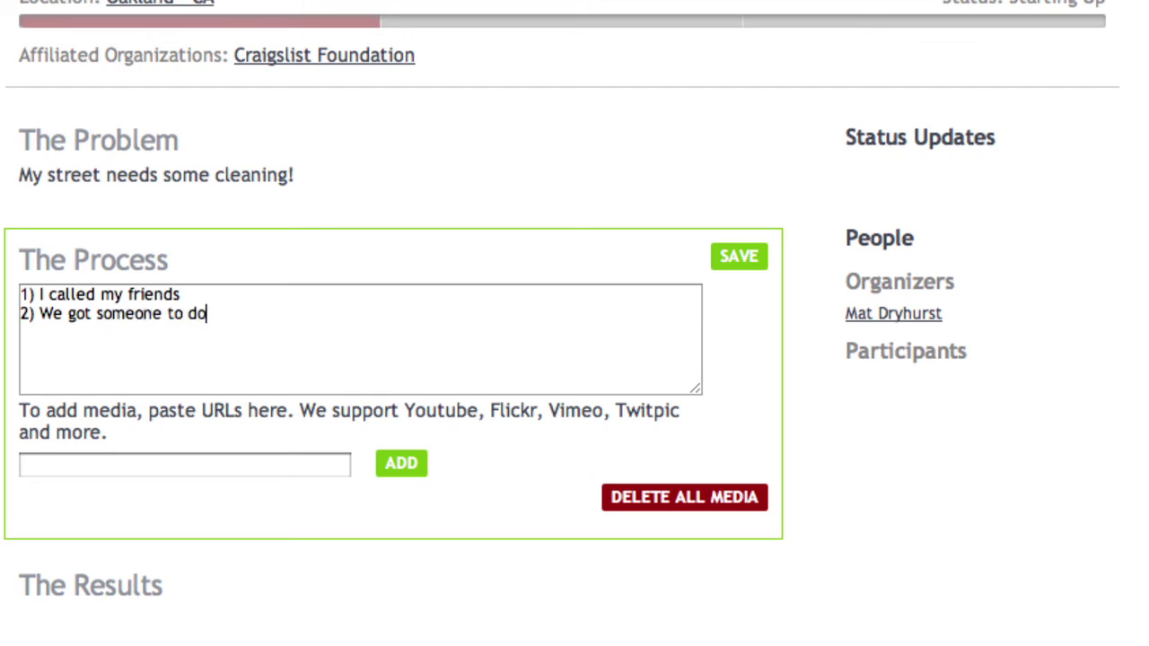
text(nate suplplie)
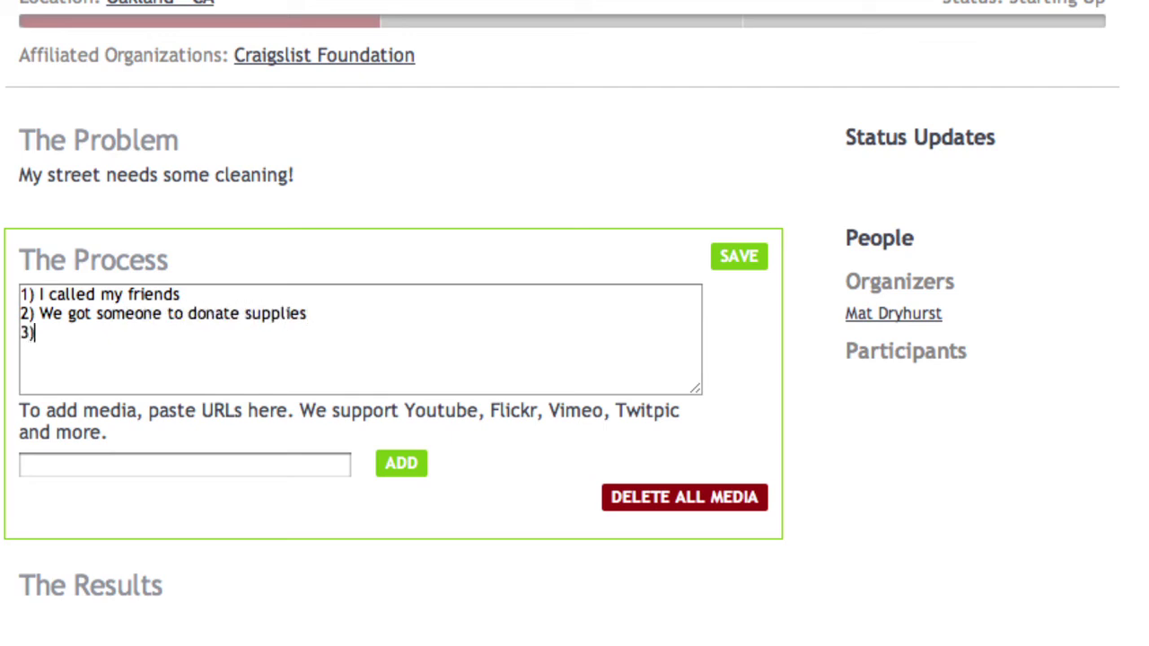
text(s)
key(Return)
text(3) We picked a d)
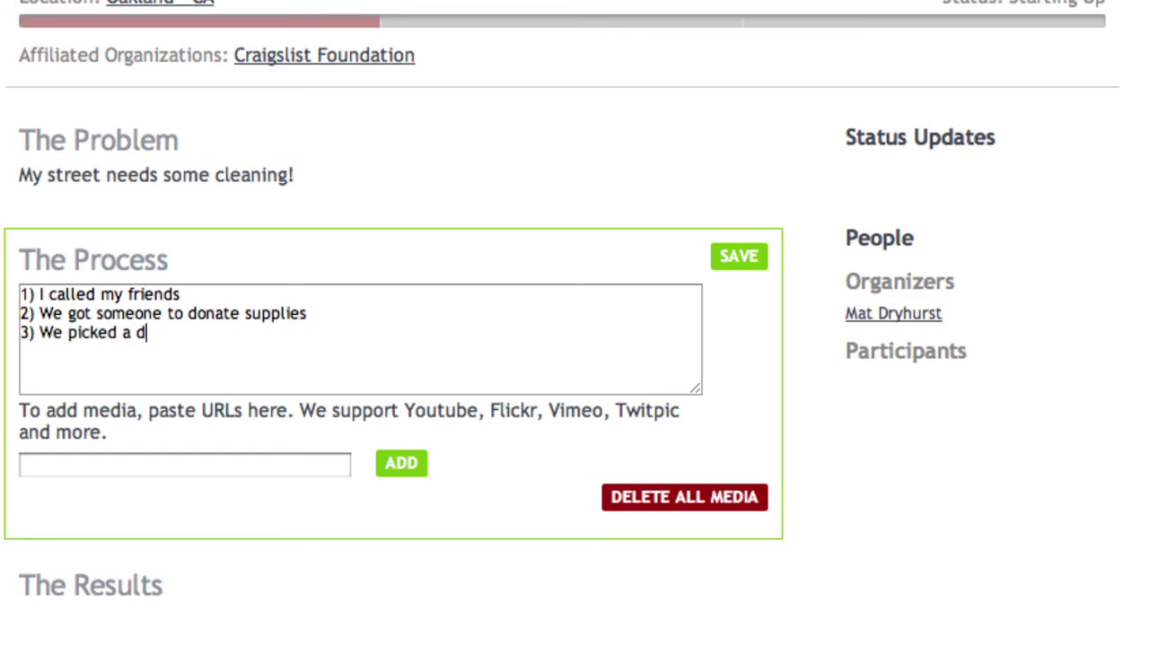
text(ate everyone could make...)
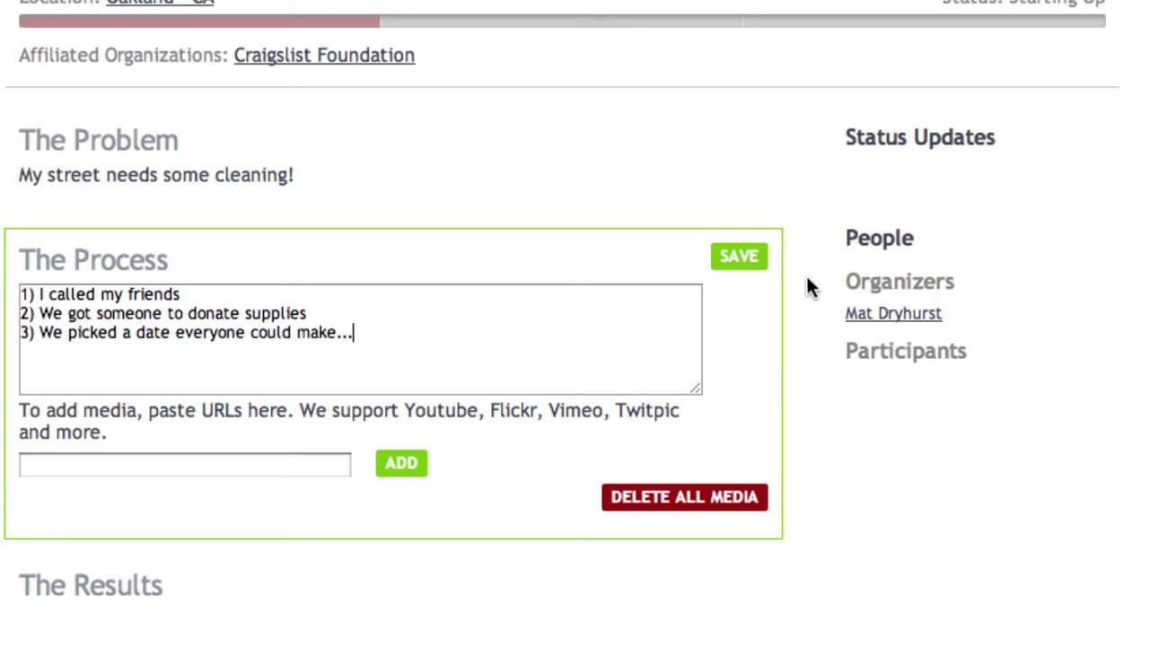
click(744, 258)
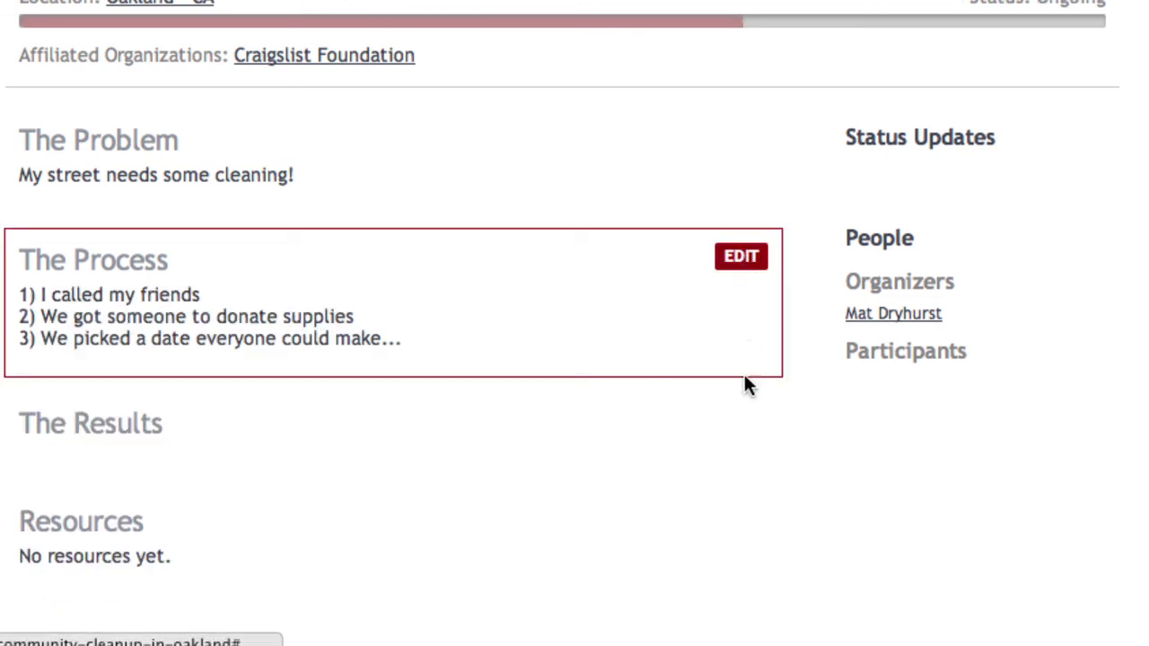
Edit the project's results to read "Everyone had an awesome time and the street looks a lot cleaner!".
click(738, 426)
scroll(735, 429, down, 2)
scroll(733, 429, down, 2)
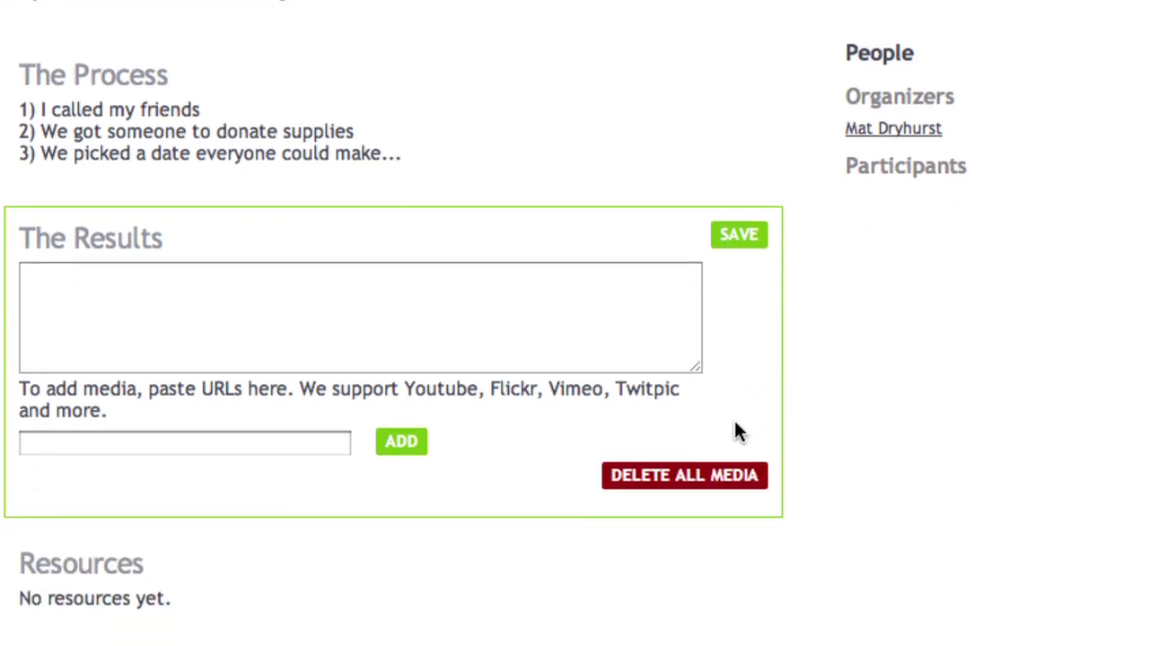
click(290, 293)
text(Everyone had an awe)
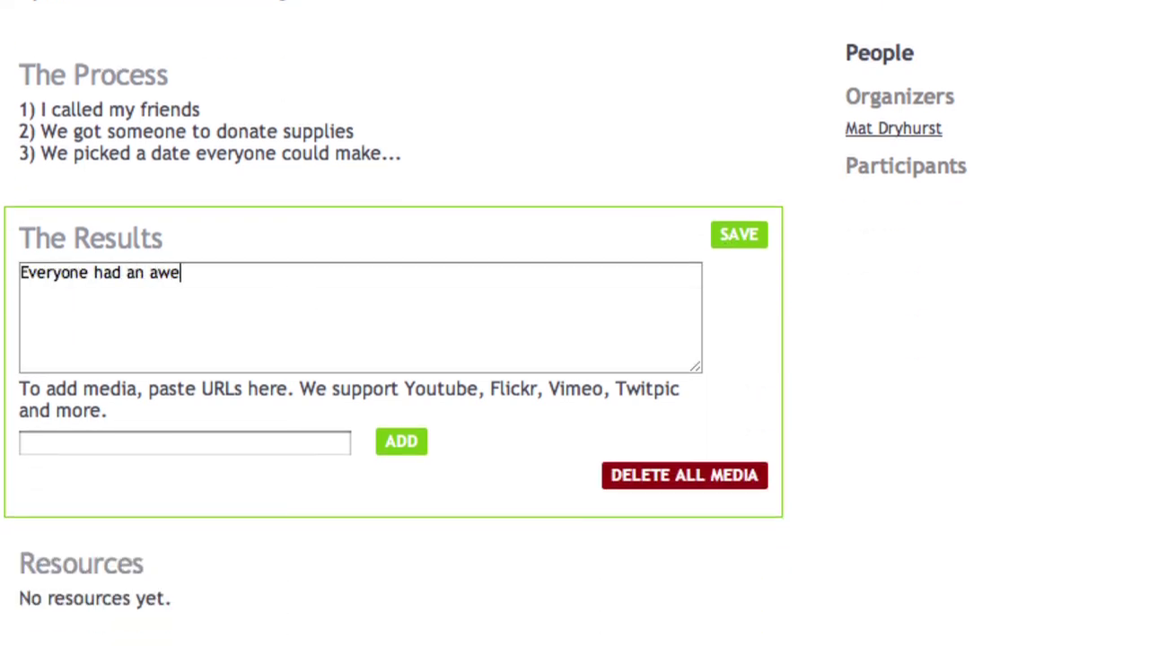
text(some time and the st)
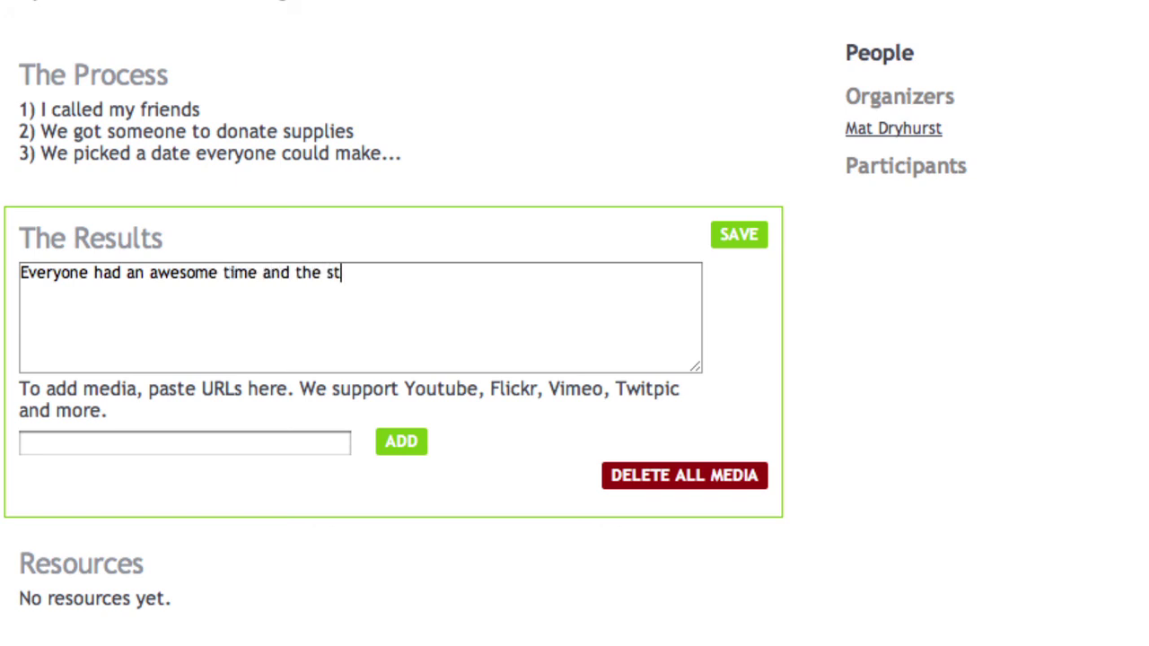
text(reet looks a lot clearn)
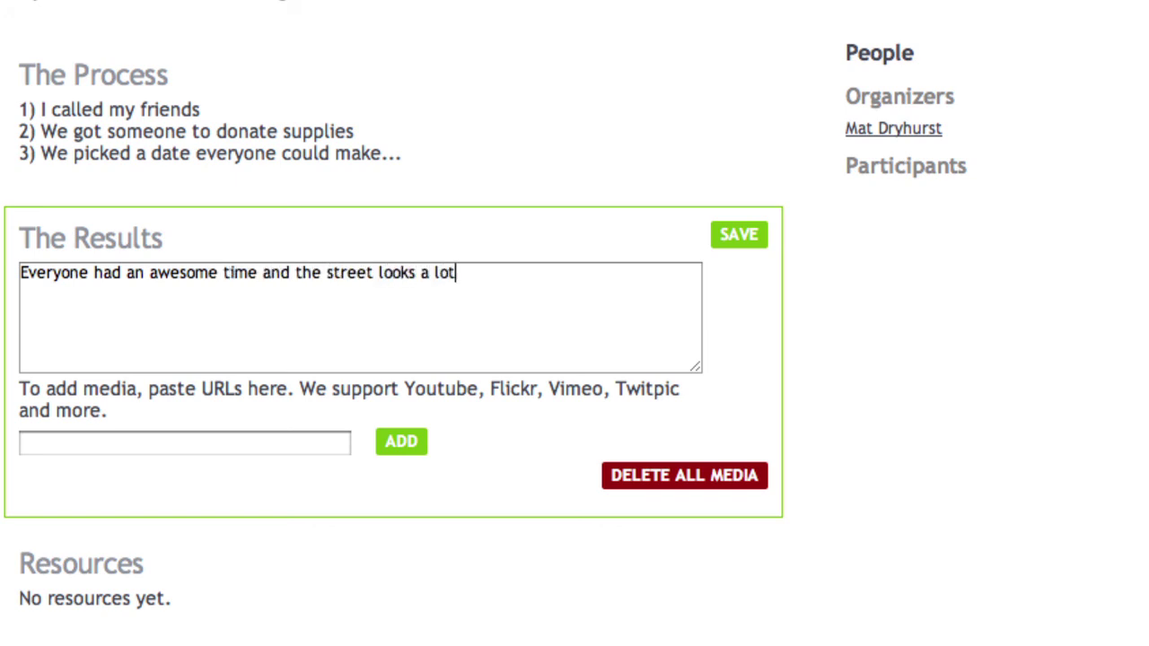
key(BackSpace)
key(BackSpace)
key(BackSpace)
text(aner!)
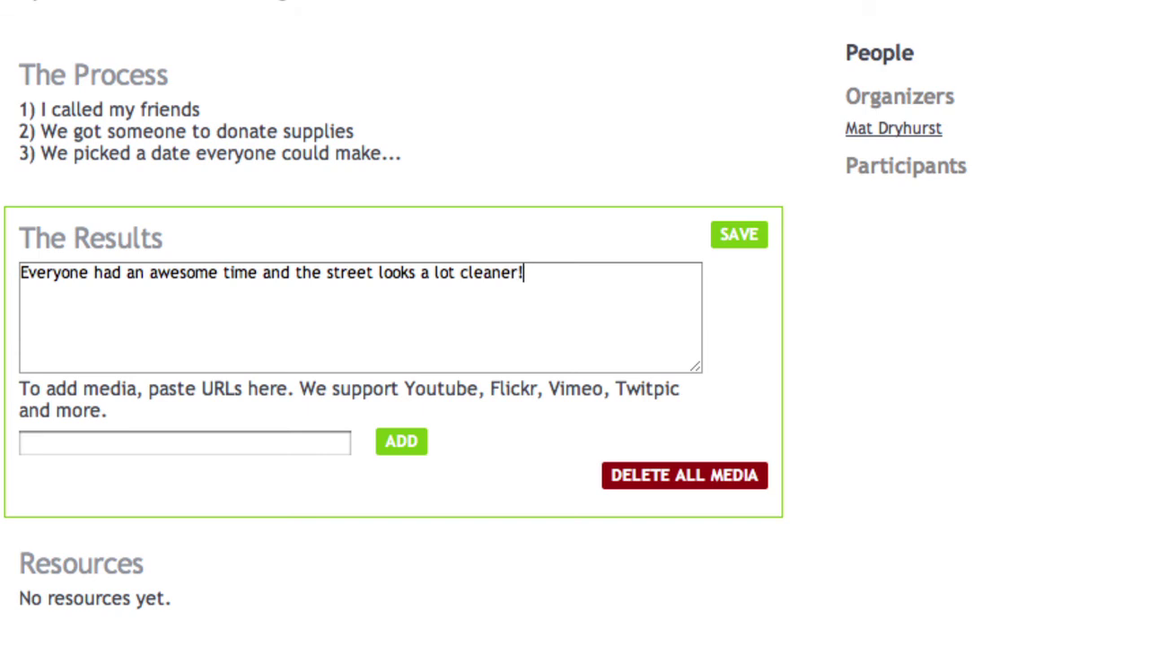
Add a second paragraph to the results: "We are going to make this a regular thing!".
key(Return)
key(Return)
text(We are going)
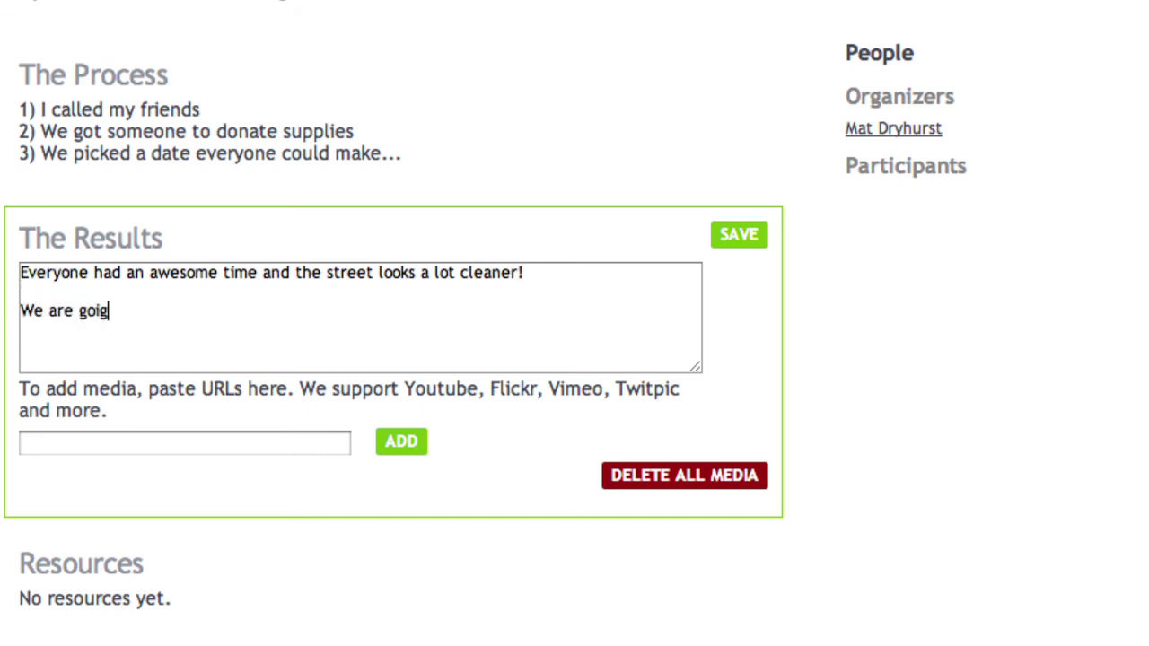
key(BackSpace)
text(ng to make this a )
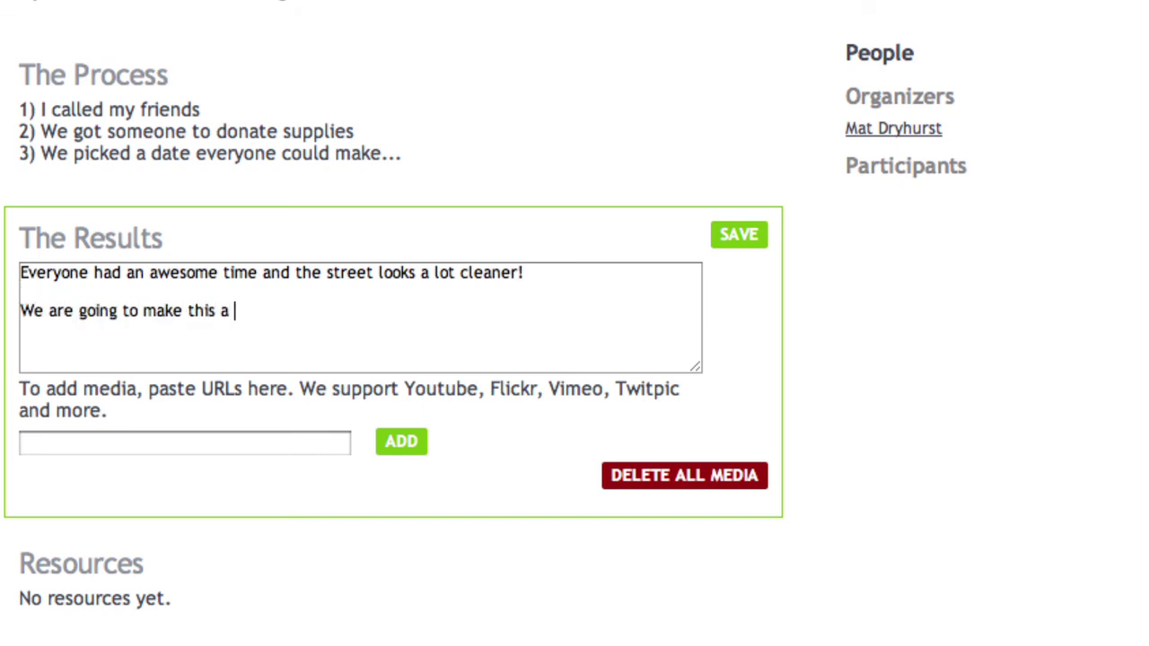
text(regular thing)
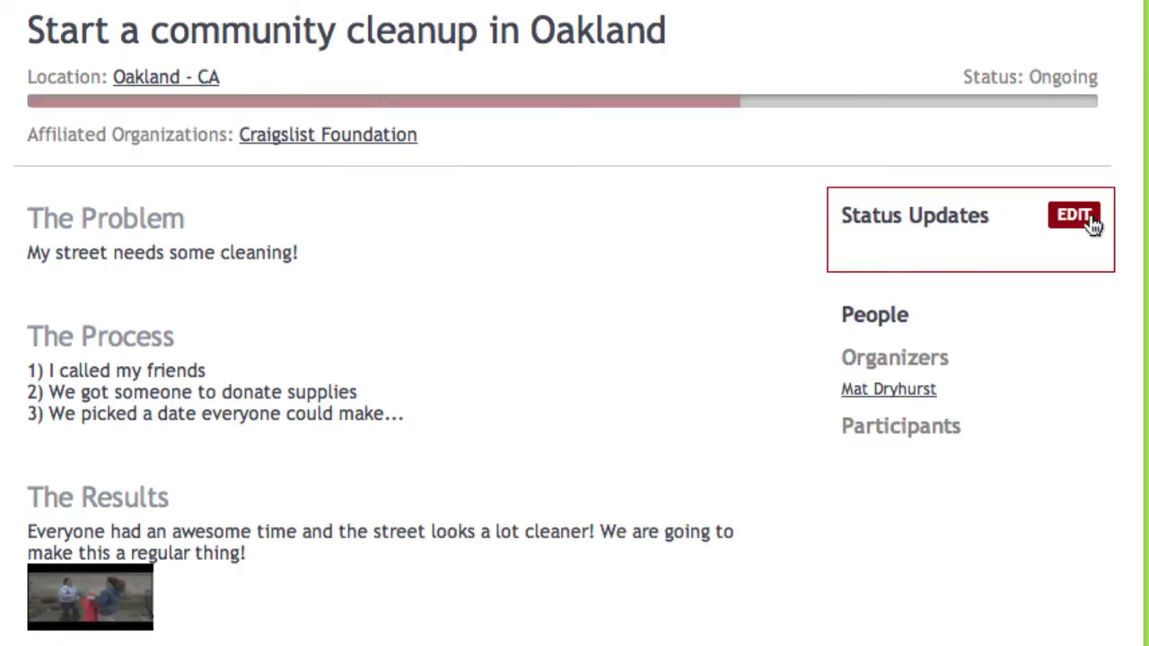
Link the project's status updates to the Twitter username craigslist_fndn and save the feed.
click(1074, 216)
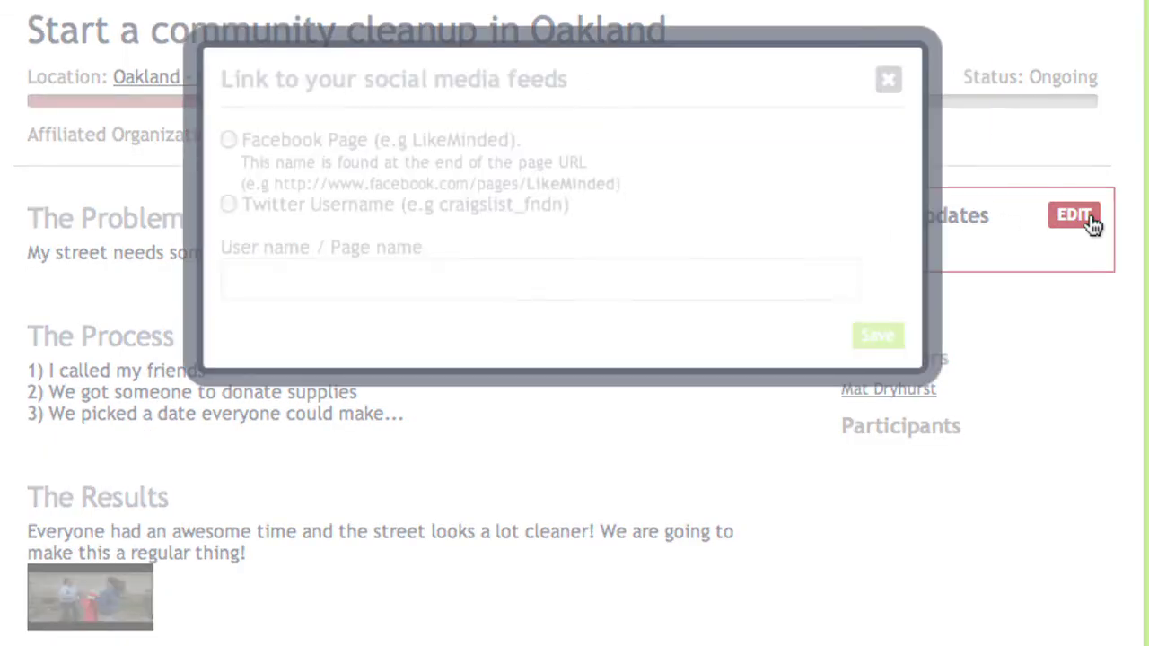
click(229, 204)
click(261, 277)
text(craig)
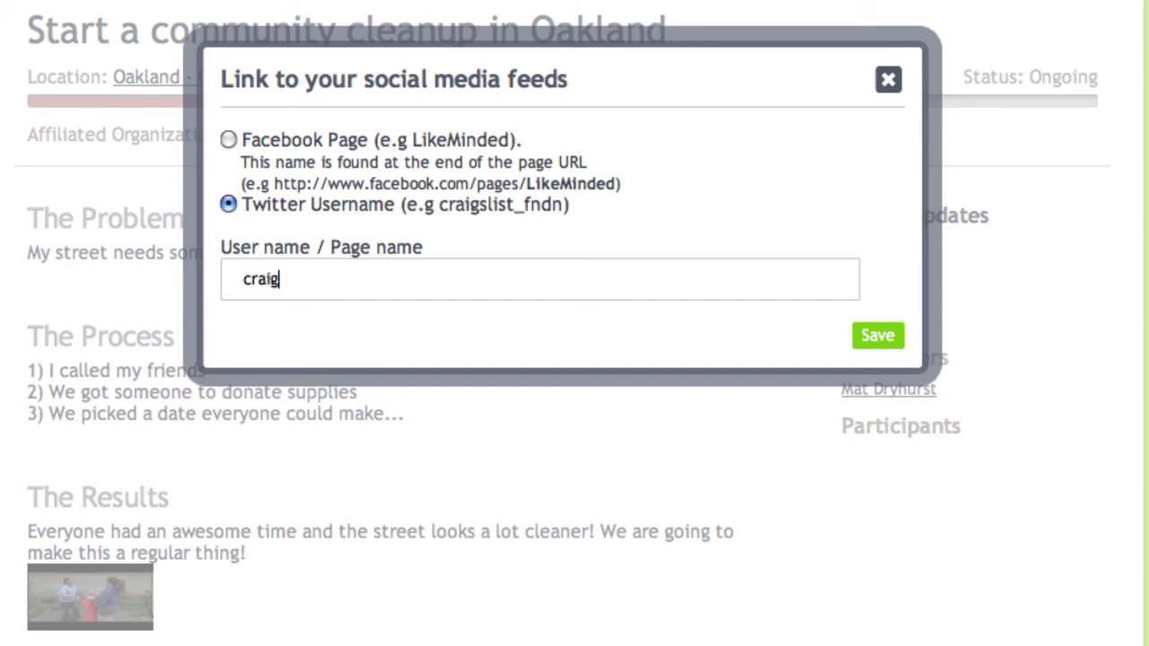
text(slist_fndn)
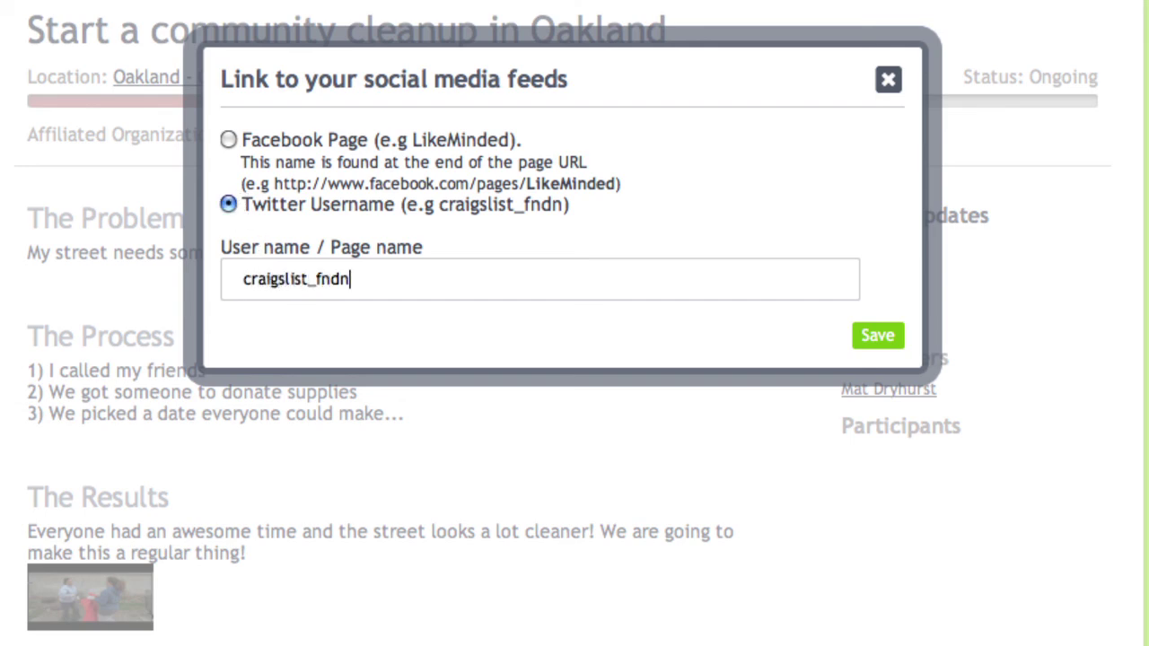
click(878, 335)
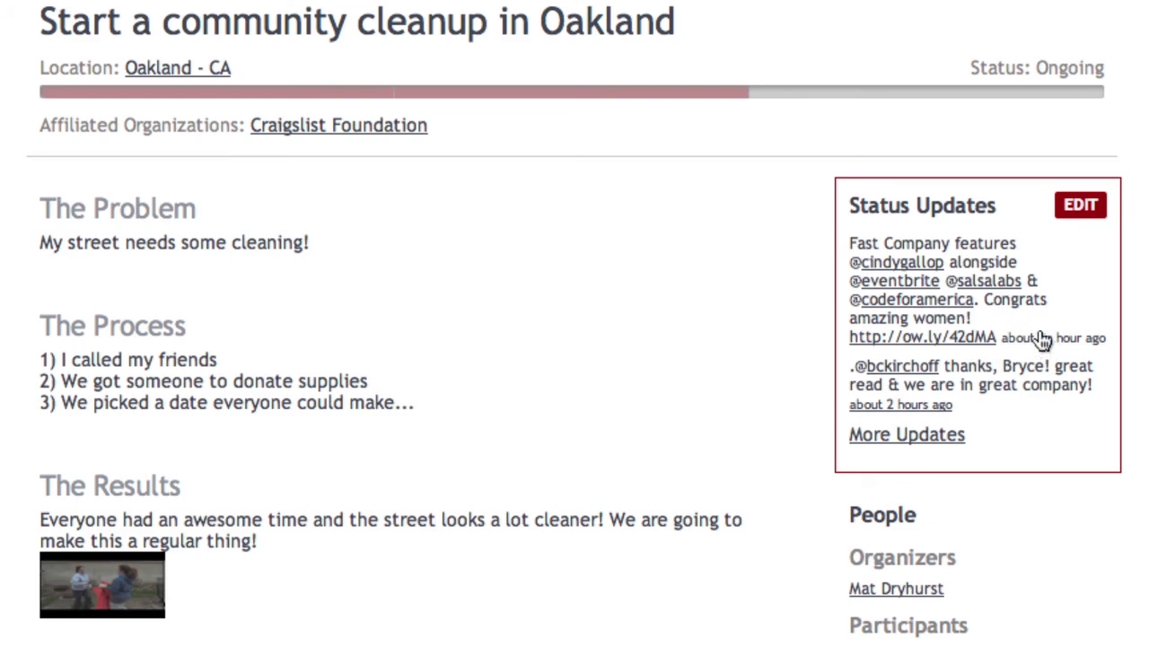
scroll(958, 422, down, 2)
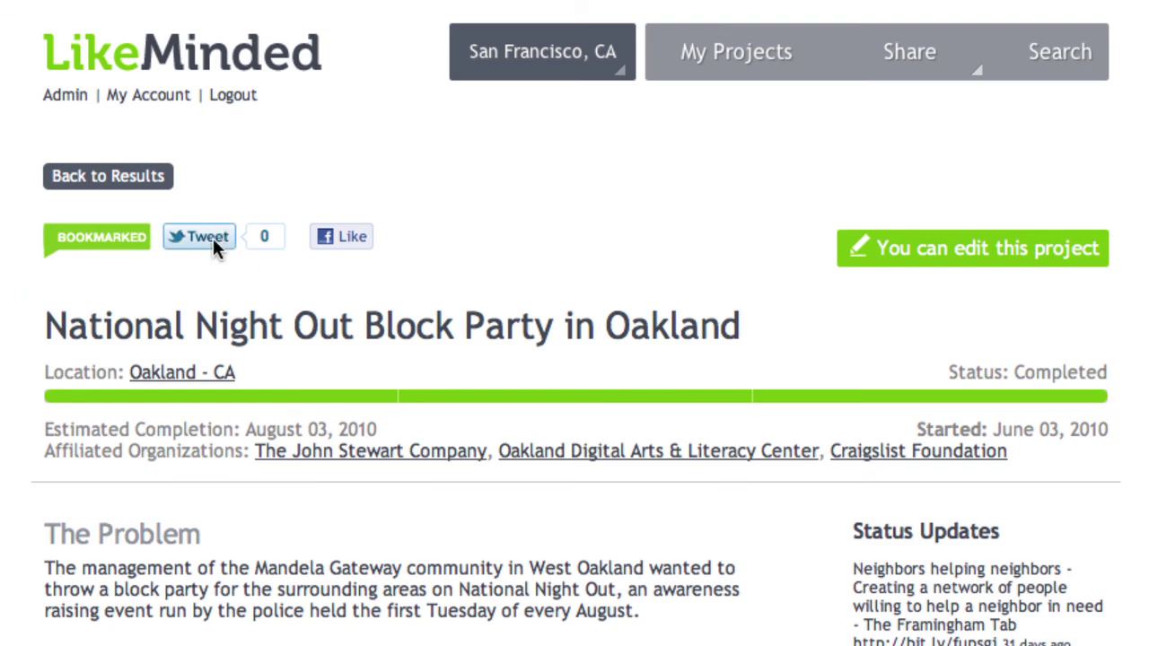
Tweet the National Night Out Block Party in Oakland project with "check this out!" added to the message.
click(213, 241)
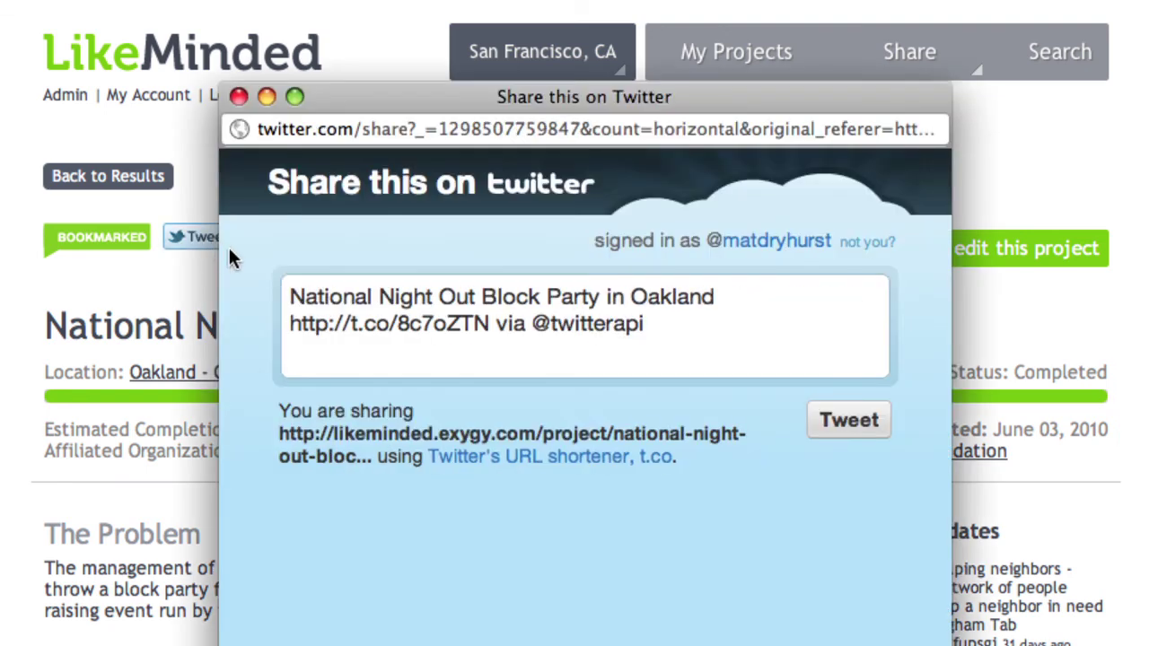
click(708, 347)
text(check)
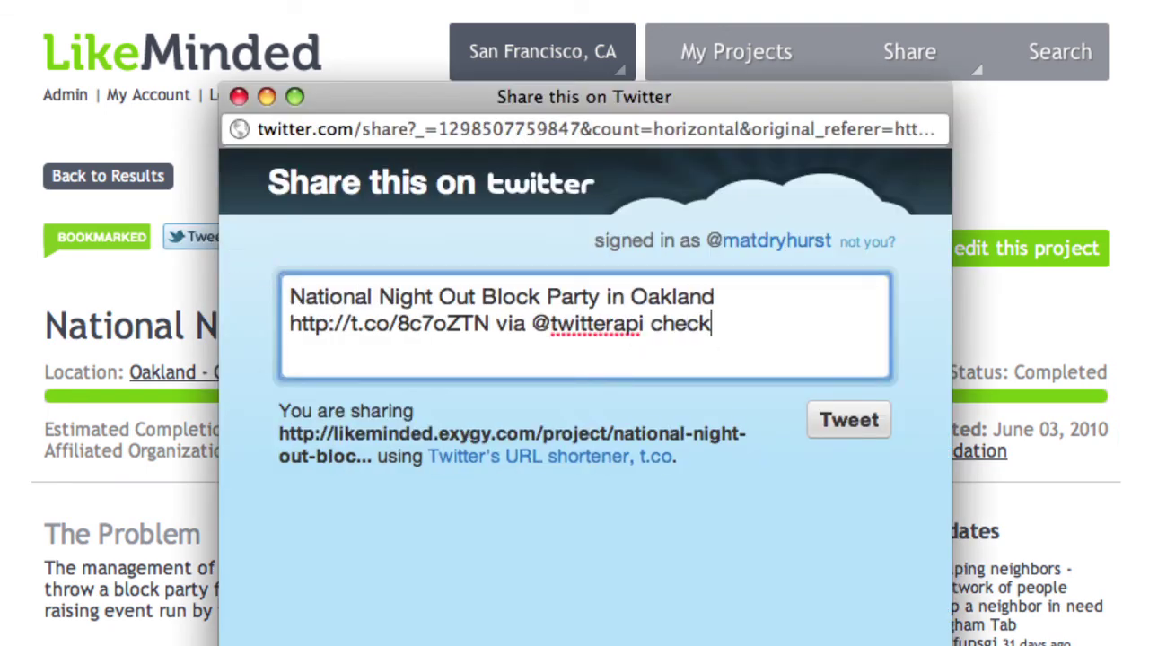
text( this out!)
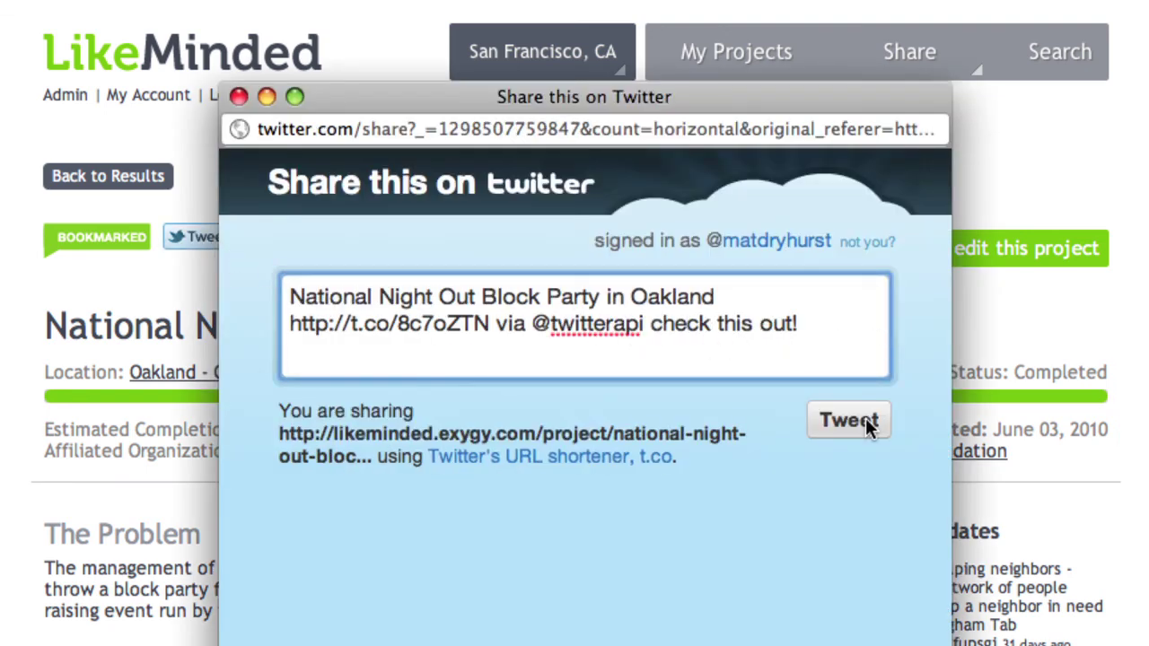
click(866, 423)
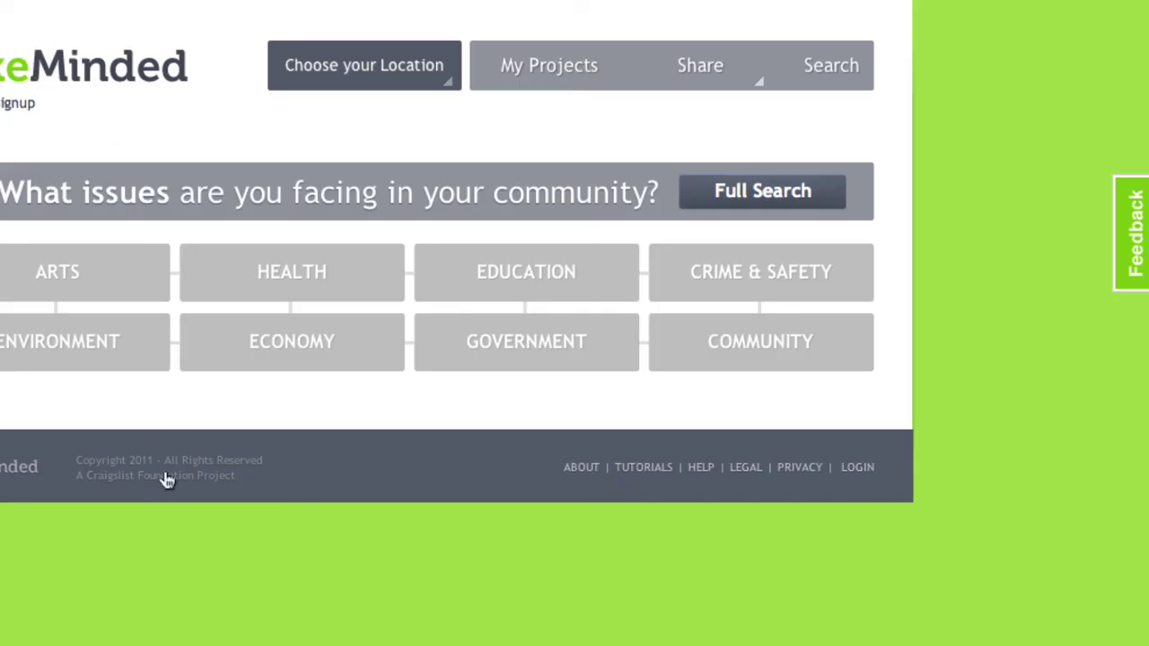
Start a feedback problem report described as "My profile is on fire!!" and titled "My profile is on fire!!!".
click(1133, 234)
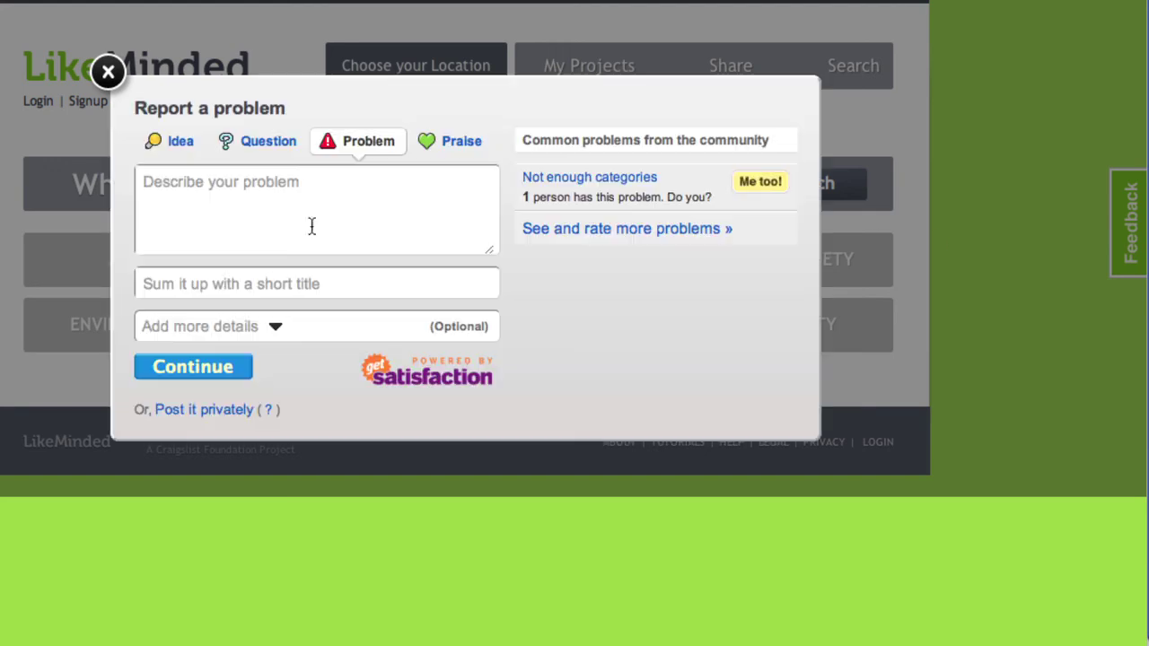
click(271, 219)
text(My pro)
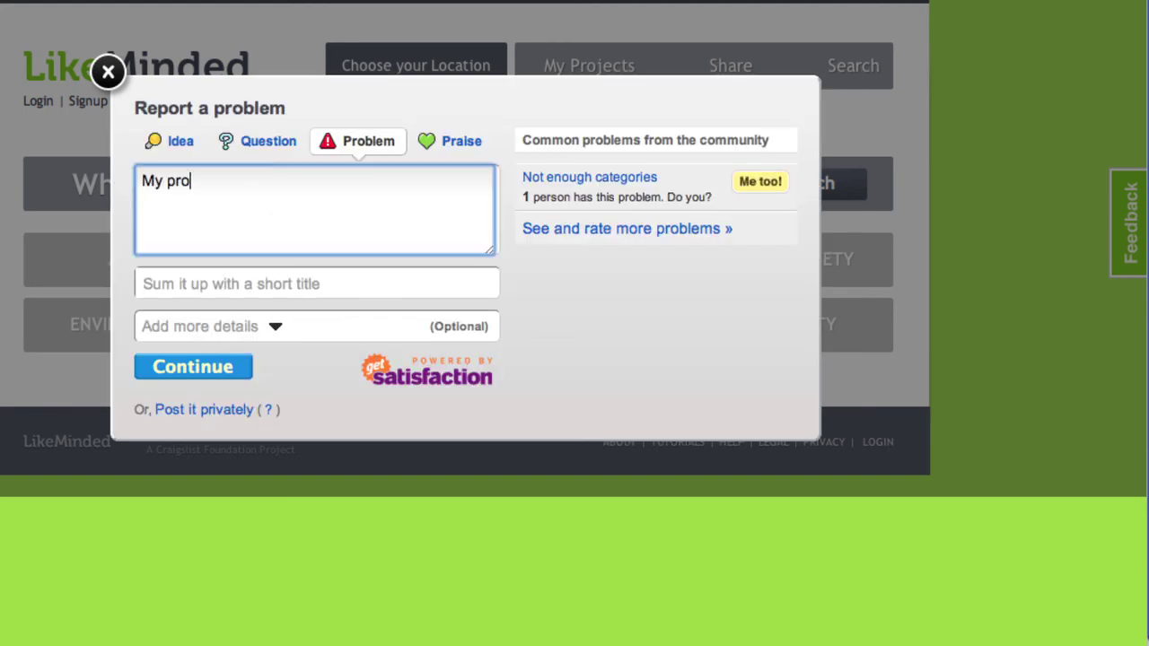
text(file is on fire!)
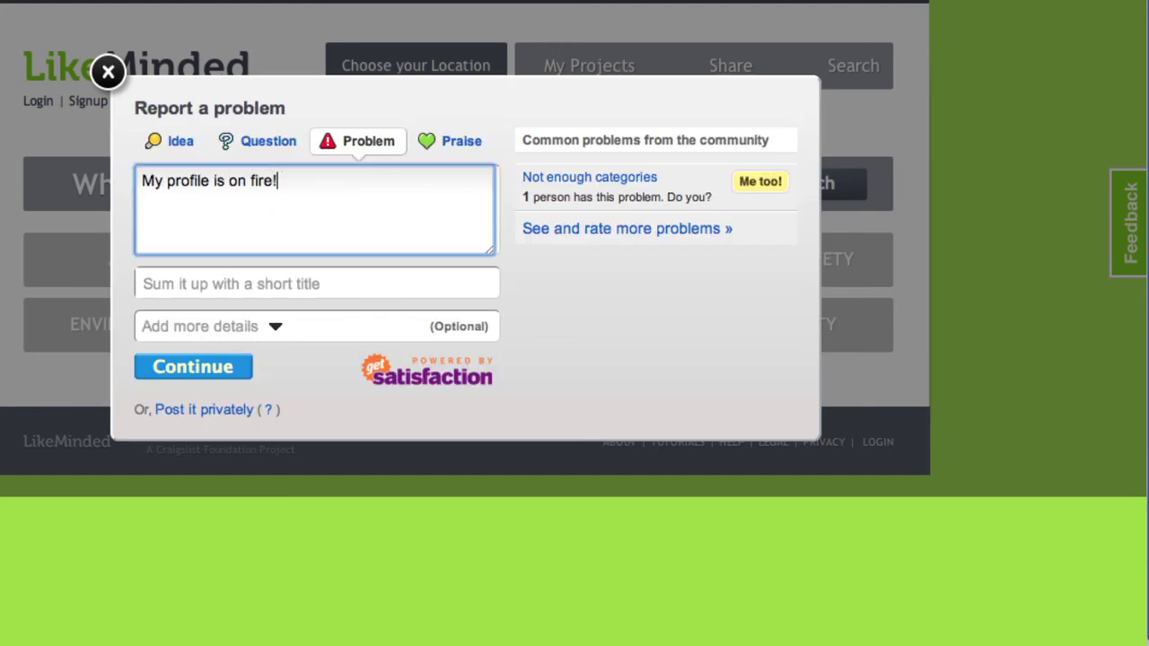
text(!)
click(316, 284)
text(My profile is on fire!!!)
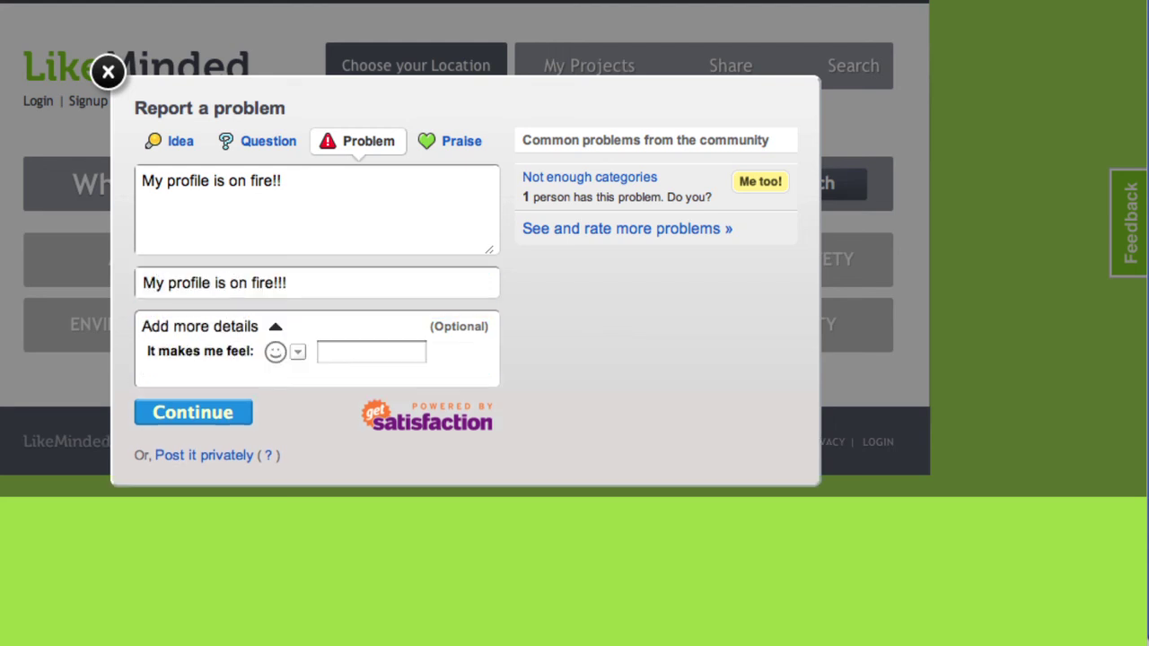
Add the feeling "HOT" with the Sad face to the problem report and continue with it.
click(341, 353)
text(HOT)
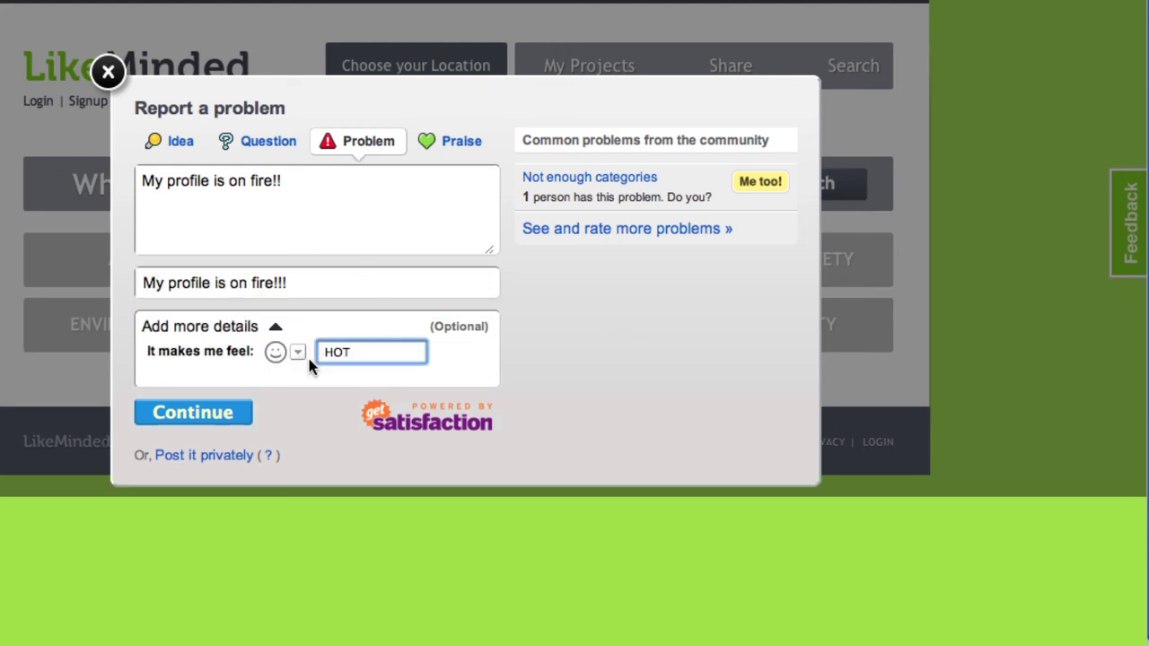
click(298, 352)
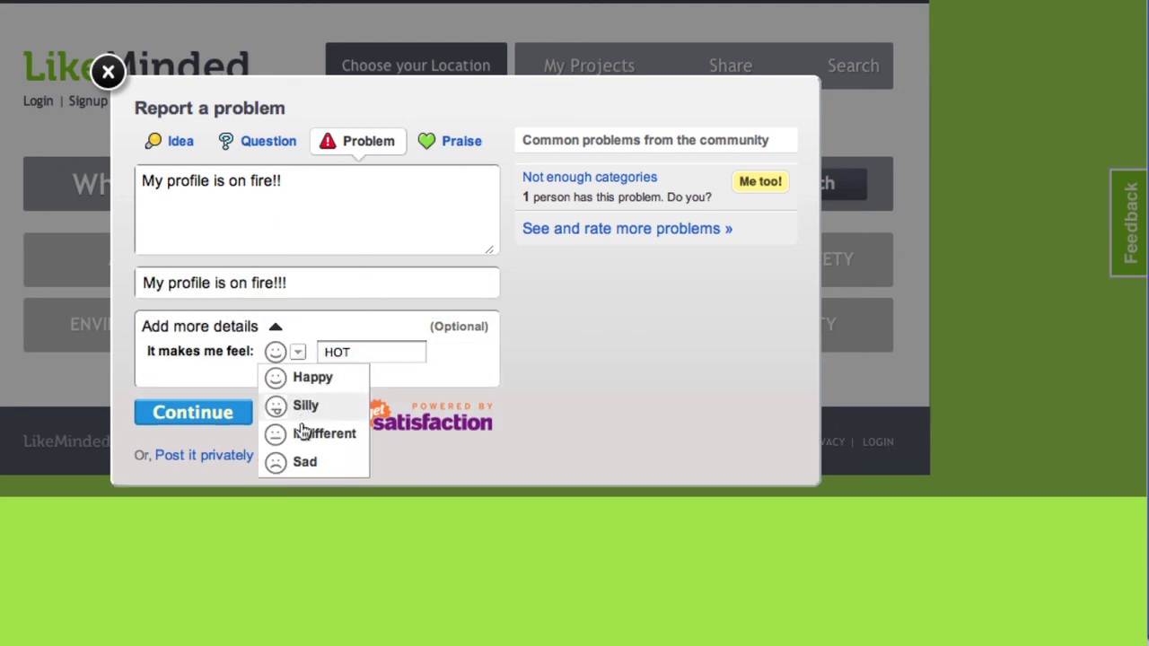
click(300, 462)
click(225, 418)
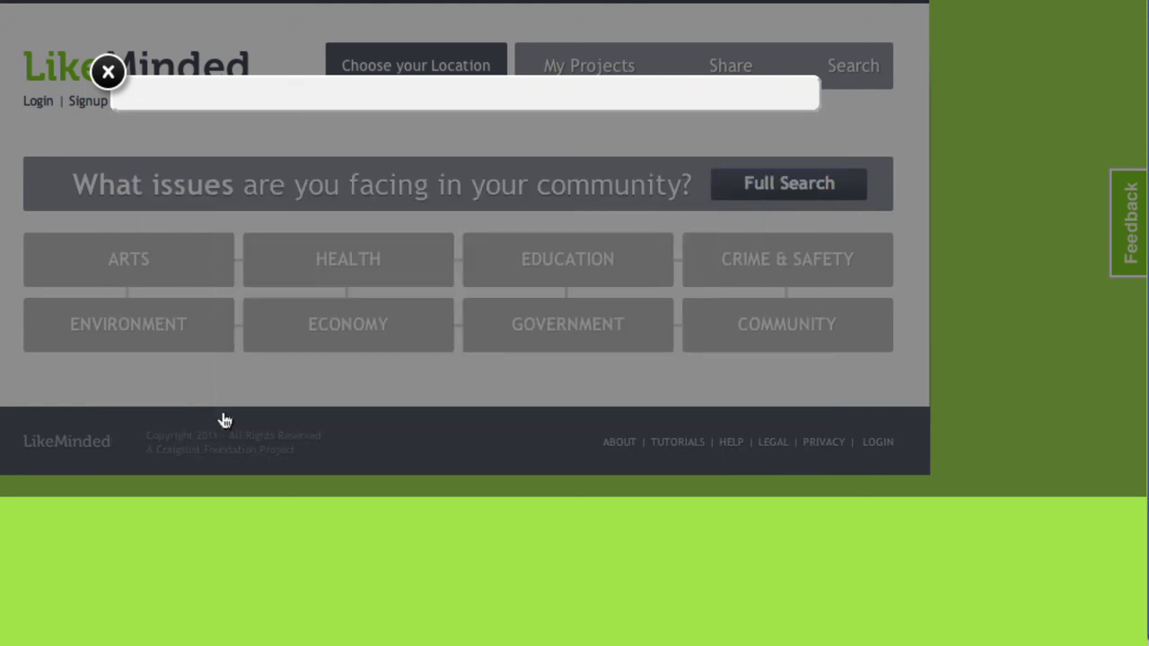